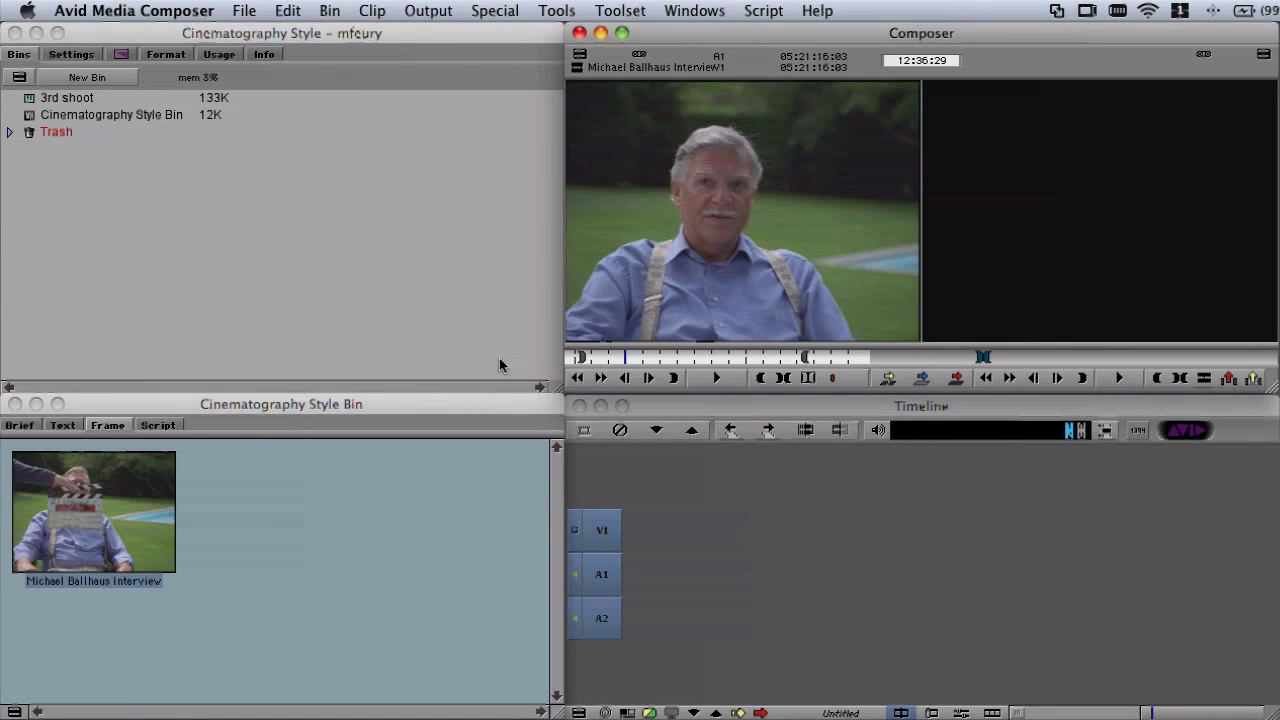
Scrub the Michael Ballhaus Interview clip back to its opening slate in the Source monitor
drag(607, 363, 545, 354)
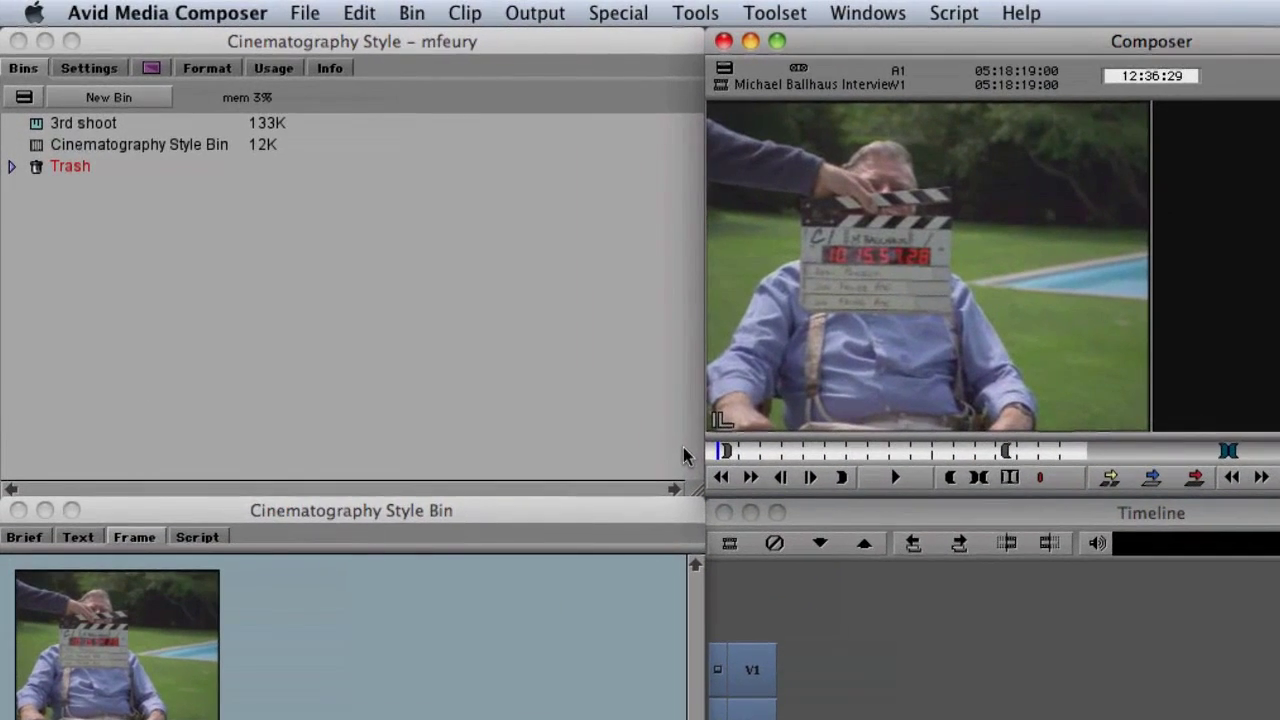
Create a new script from the M Ballhause.txt transcript on the Desktop
click(306, 14)
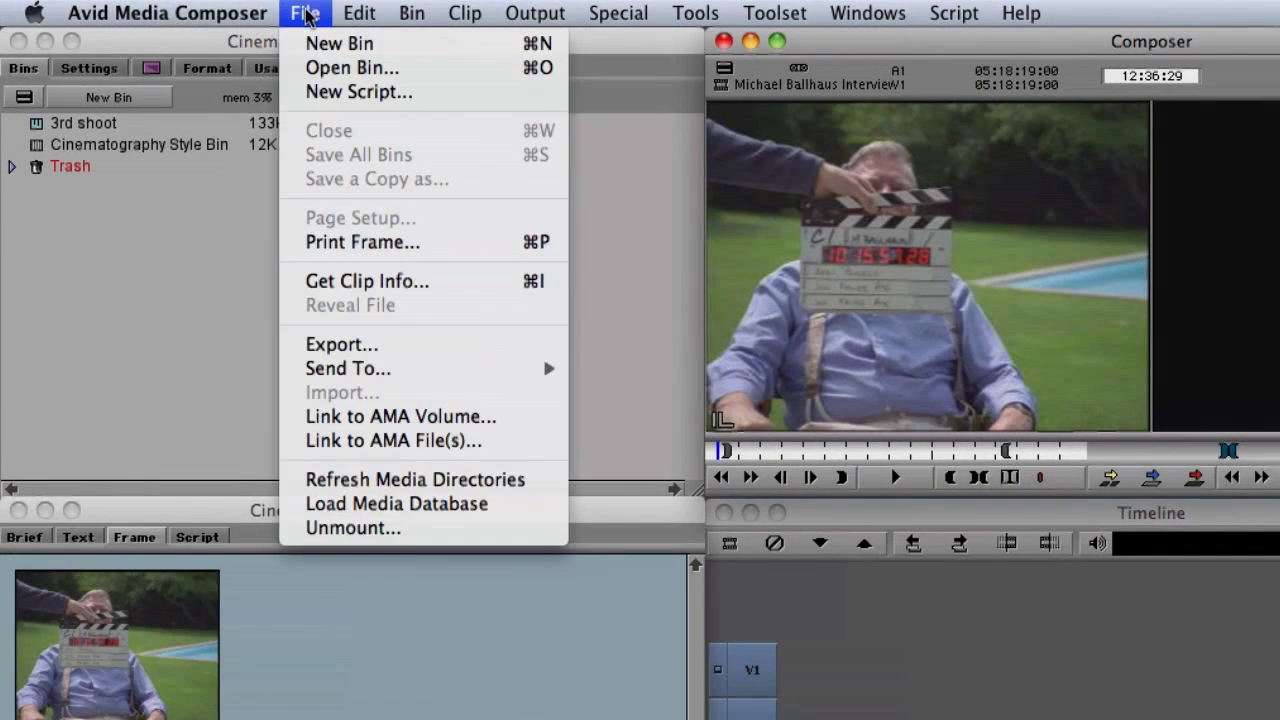
click(405, 91)
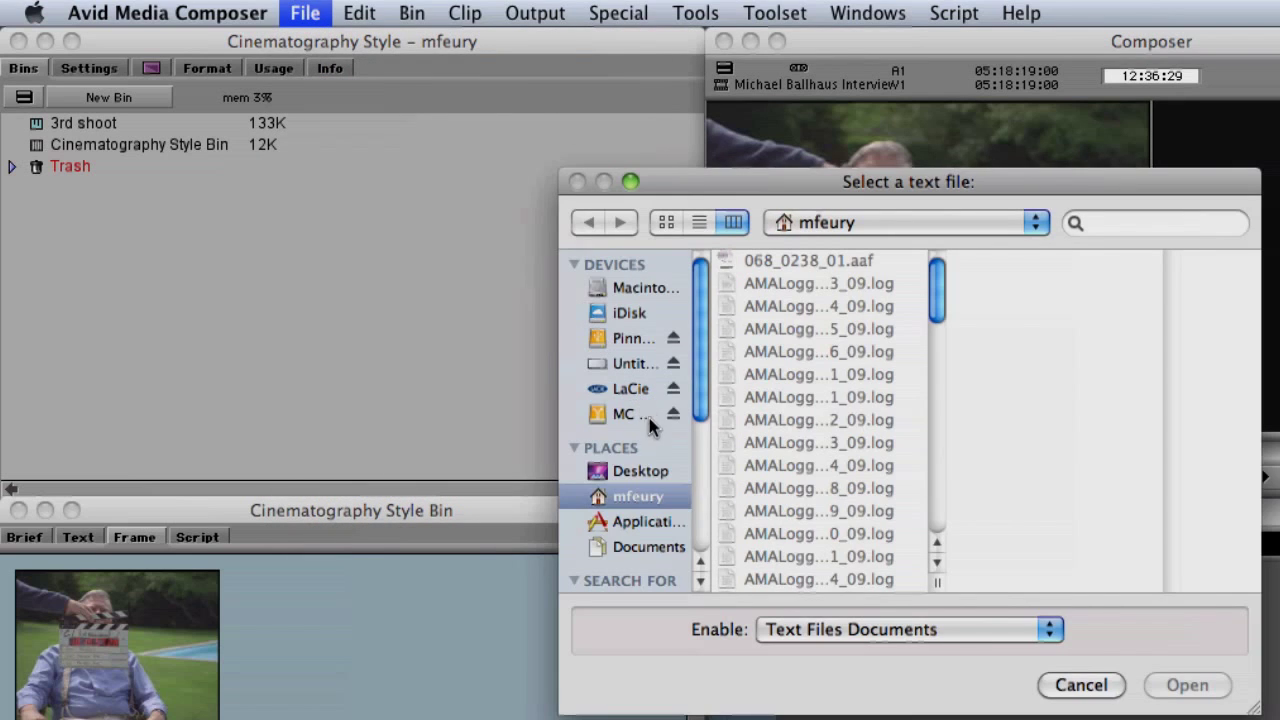
click(668, 504)
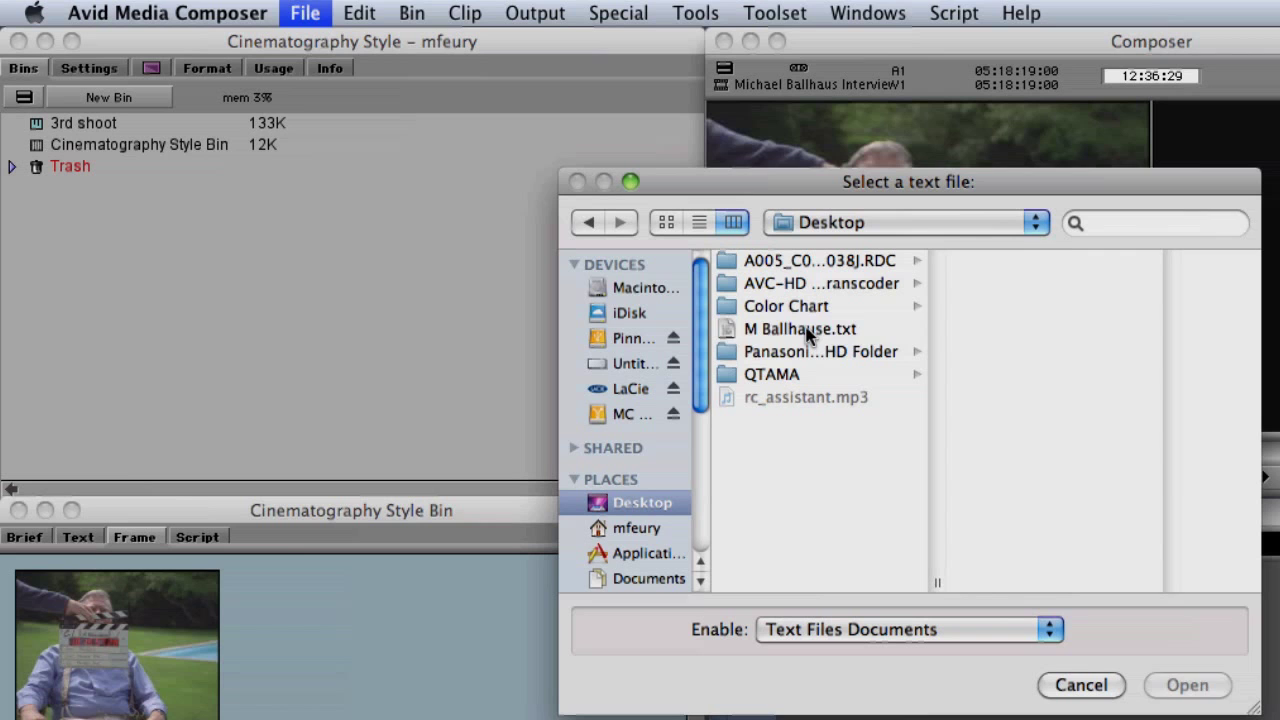
click(806, 334)
click(1188, 685)
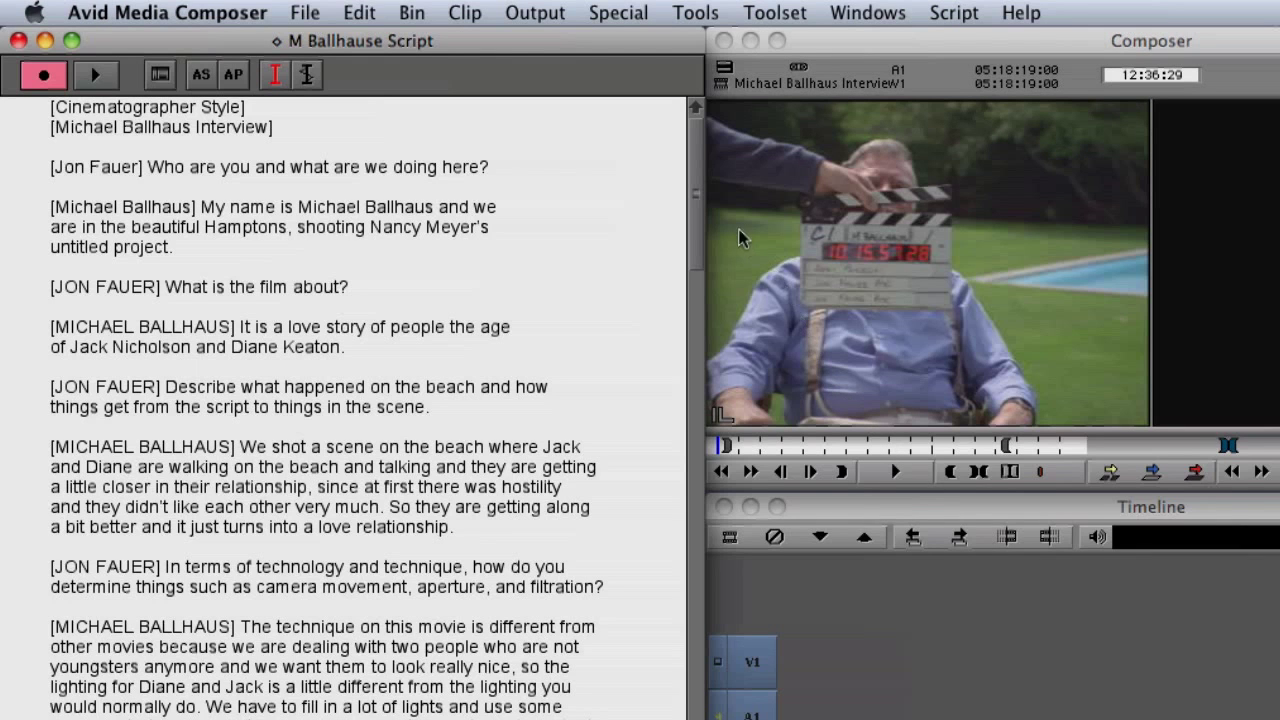
mouse_move(702, 195)
mouse_down()
mouse_move(688, 718)
mouse_move(696, 380)
mouse_move(670, 155)
mouse_up()
Open the Cinematography Style Bin and drag the interview clip onto the script as a take
click(724, 64)
click(775, 165)
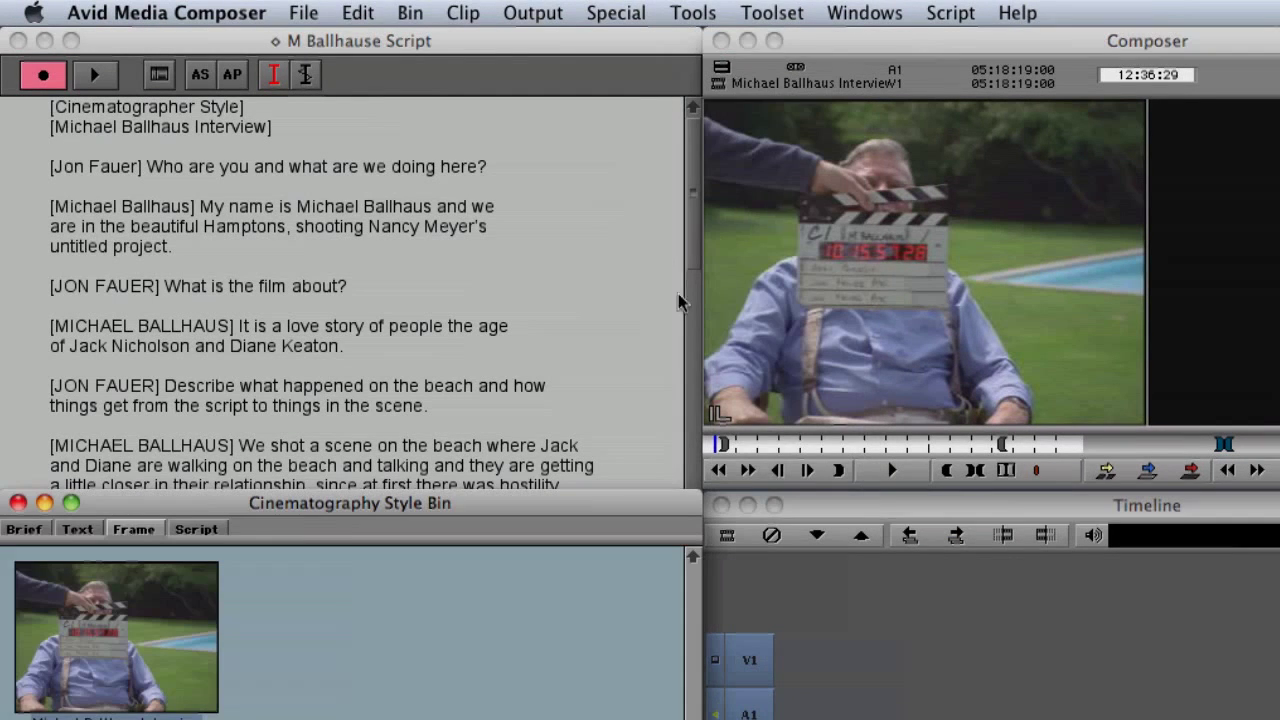
drag(170, 640, 615, 205)
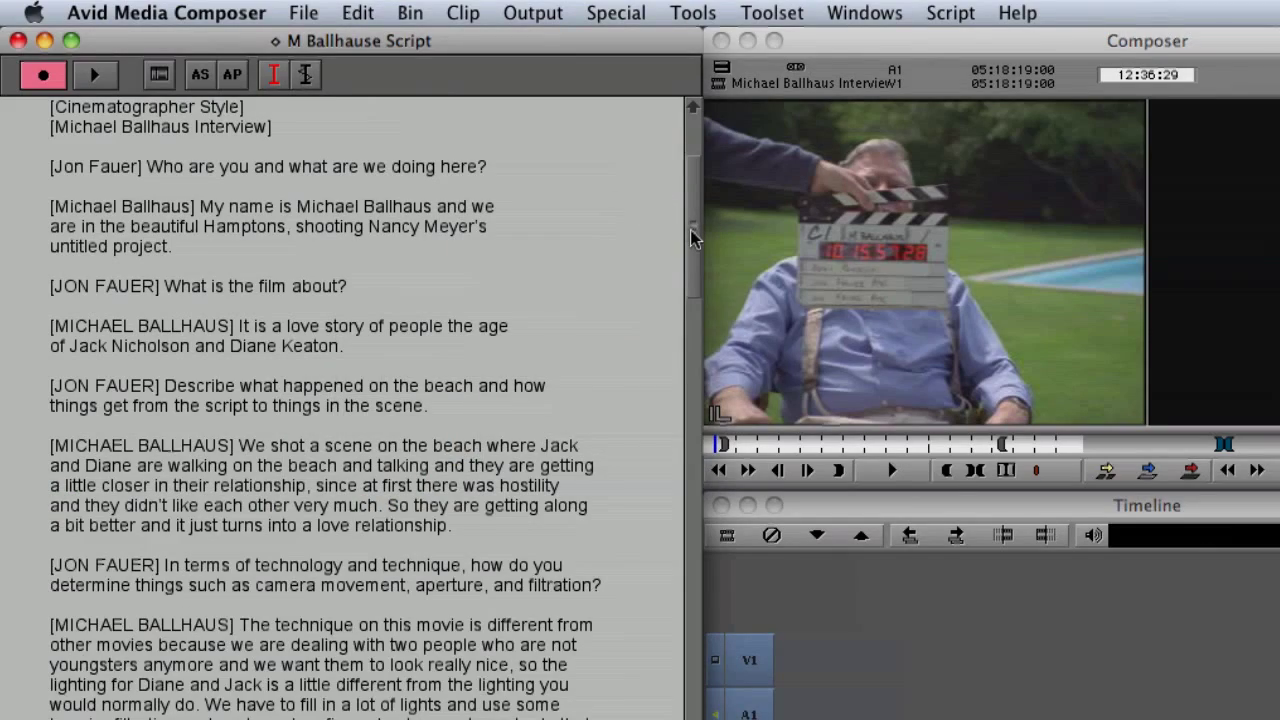
drag(697, 172, 683, 147)
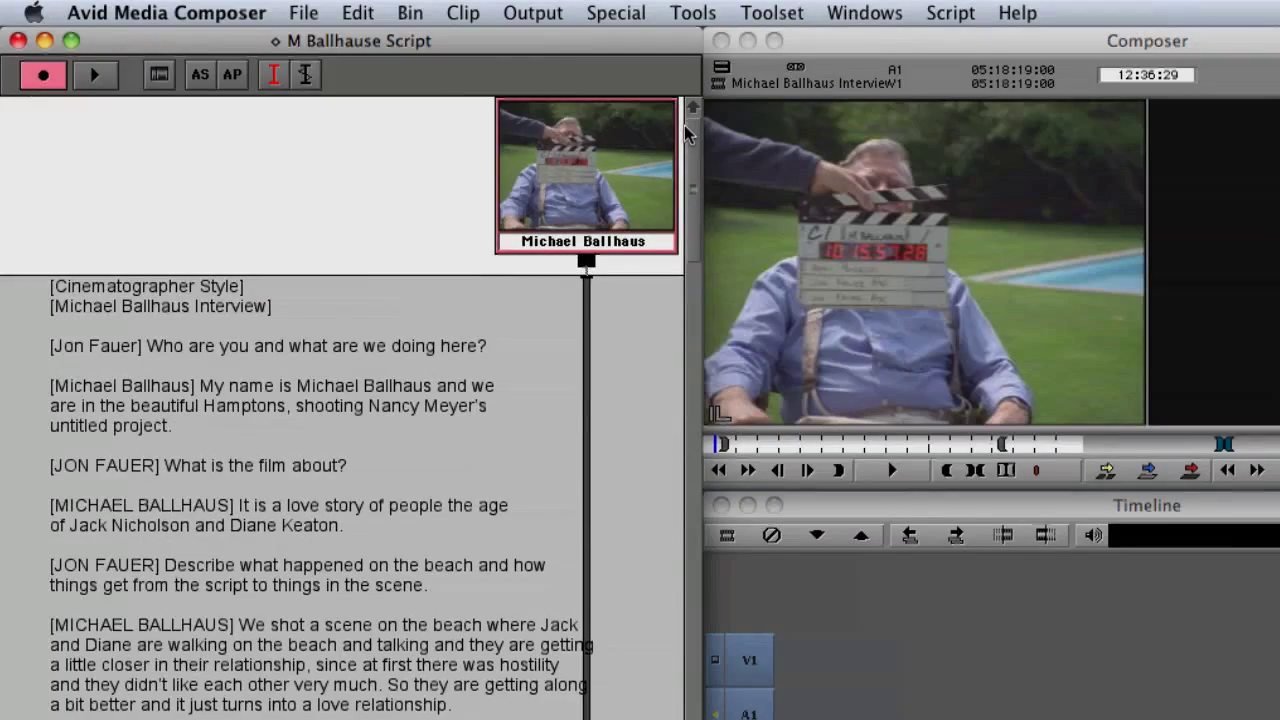
Run ScriptSync on the take with North American English and tracks A1 and A2
click(958, 18)
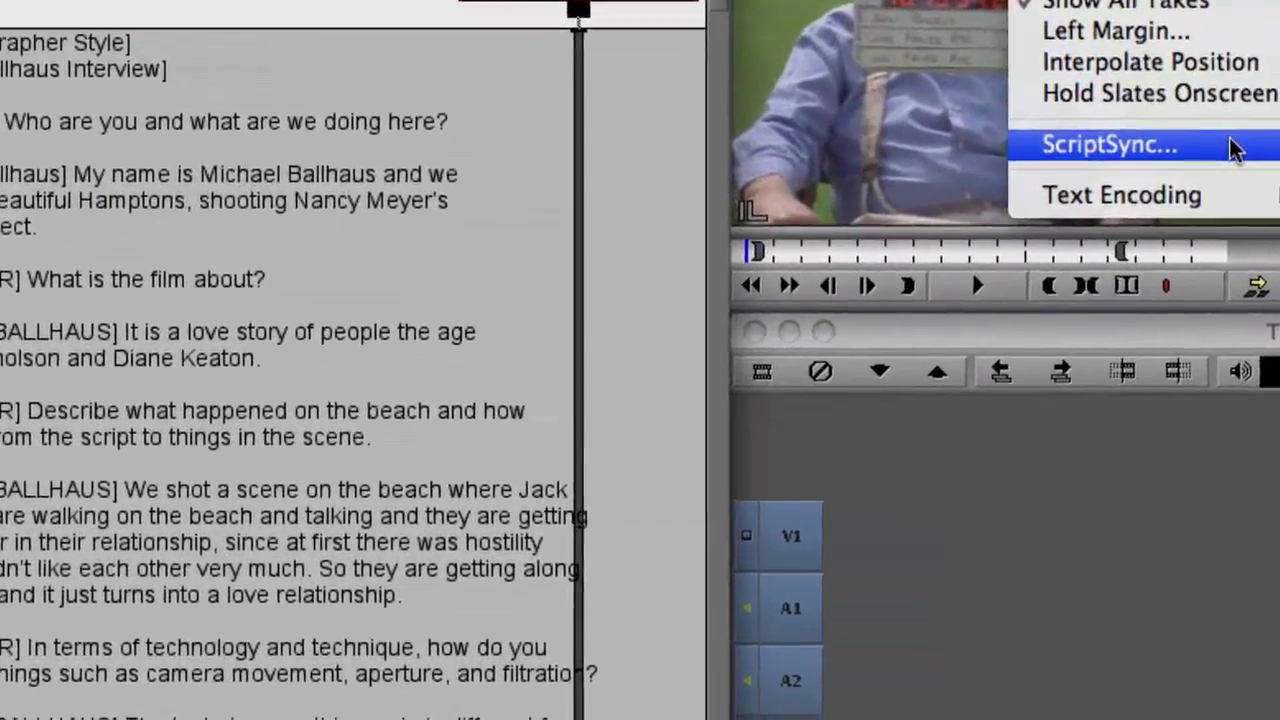
click(1160, 244)
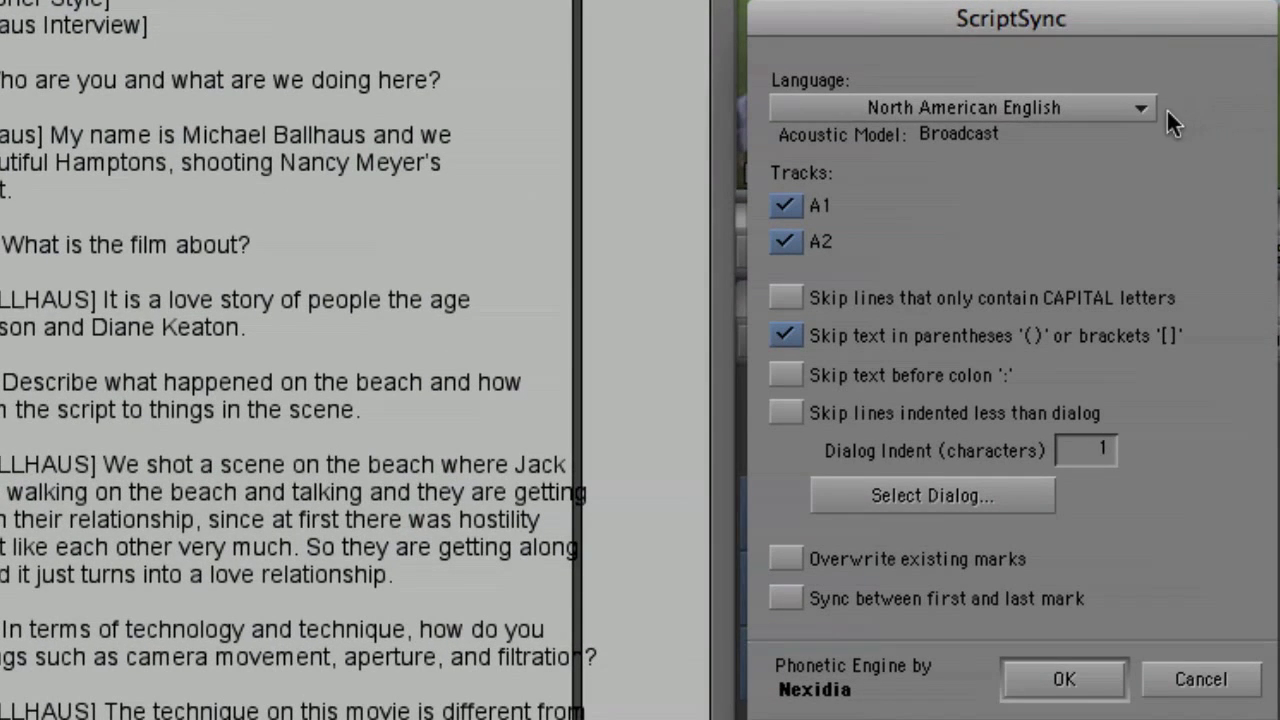
click(1125, 106)
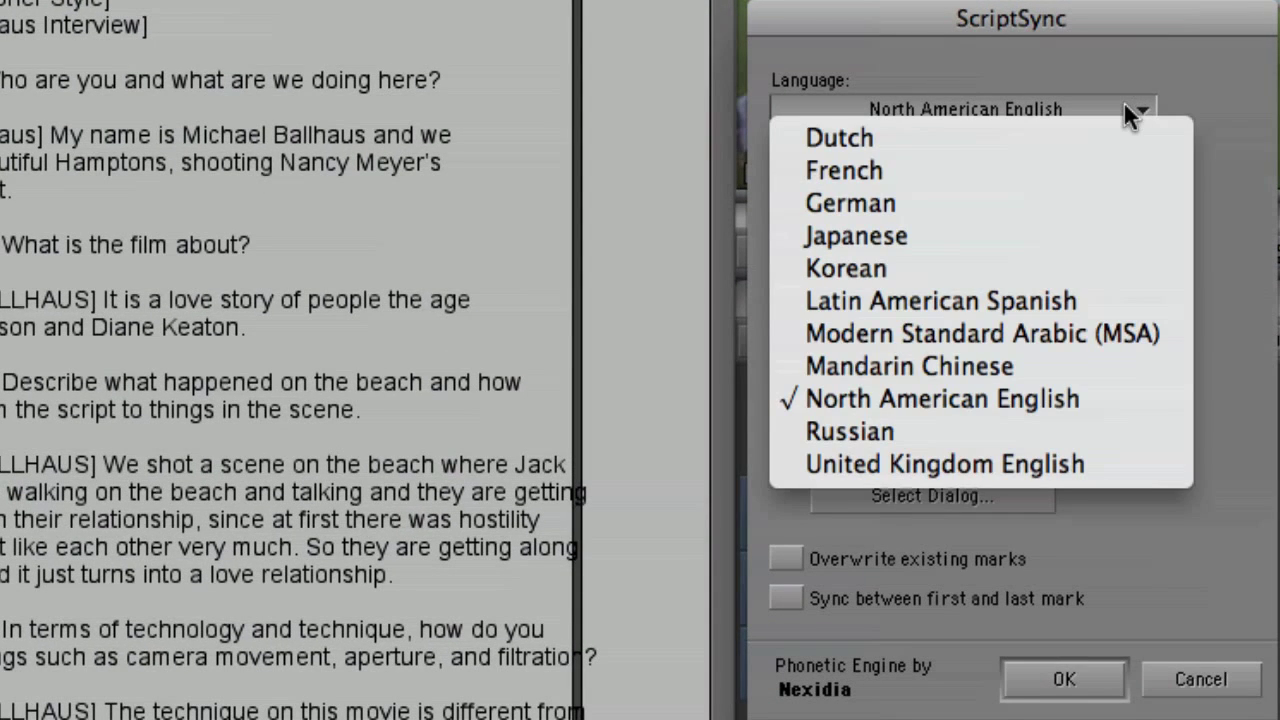
click(1113, 398)
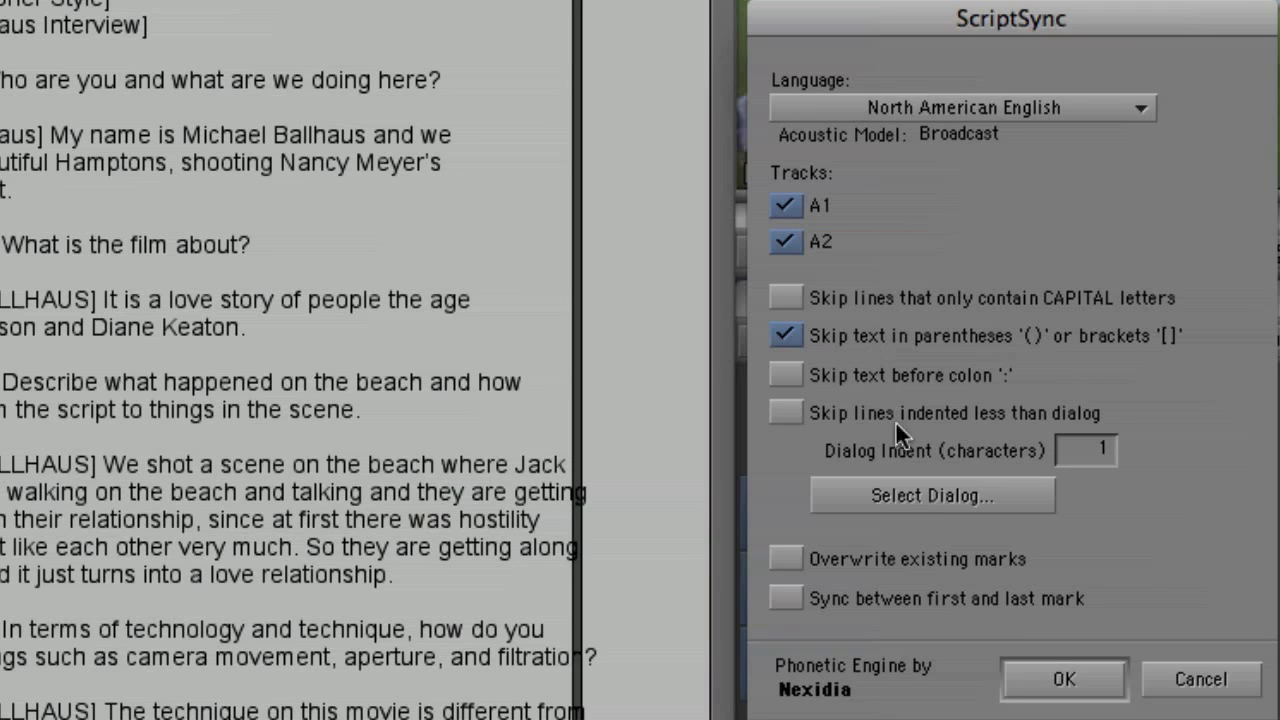
click(1037, 680)
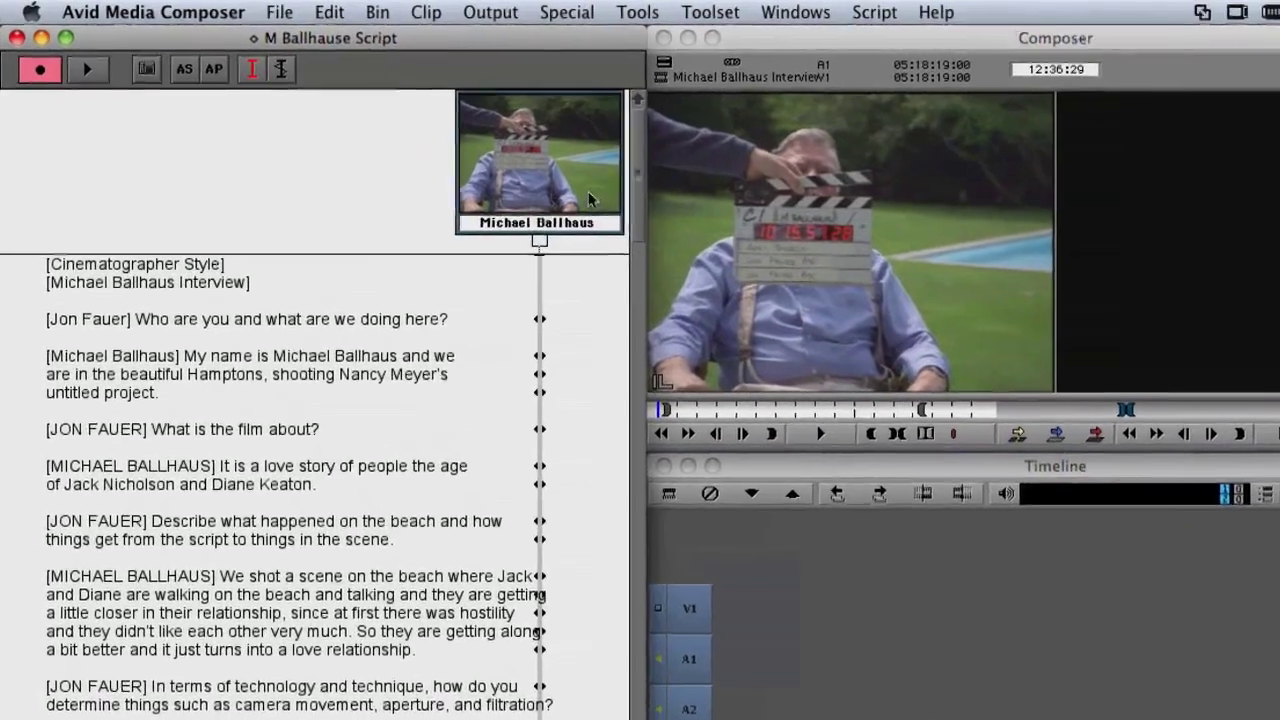
Cue and play the beach-scene answer from its synced script line, then stop
scroll(762, 228, down, 5)
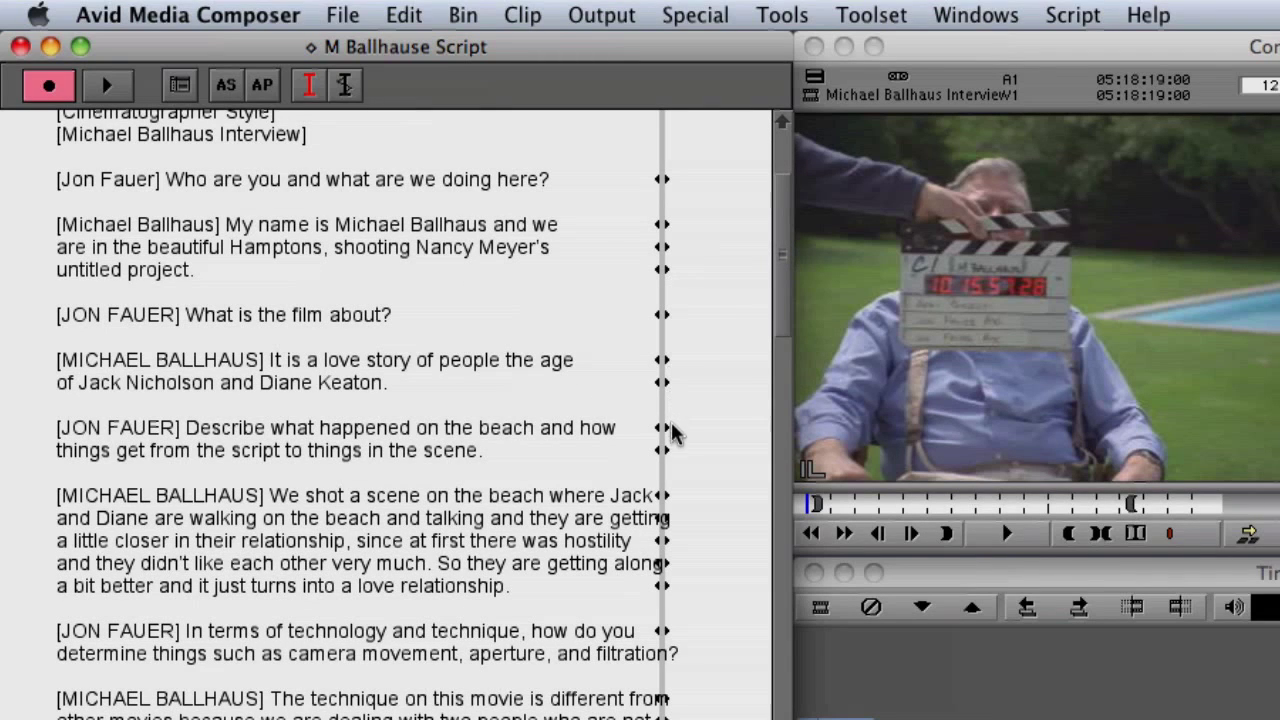
click(663, 497)
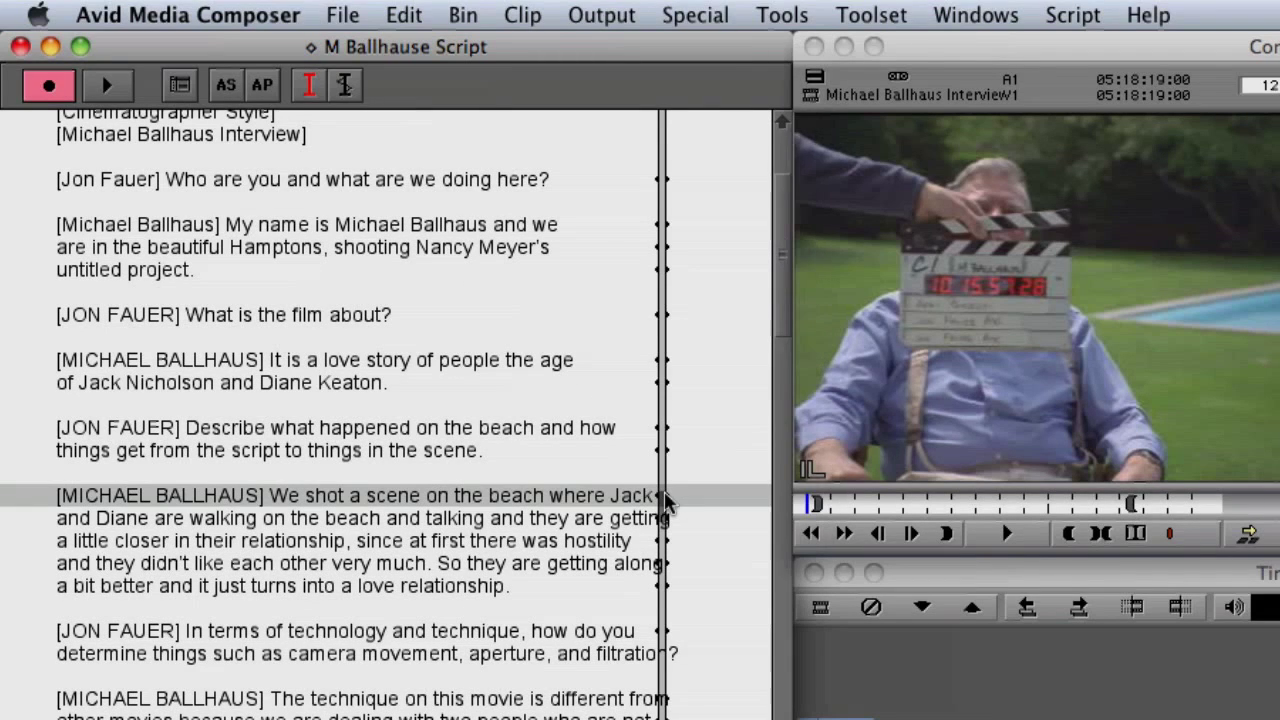
click(1003, 534)
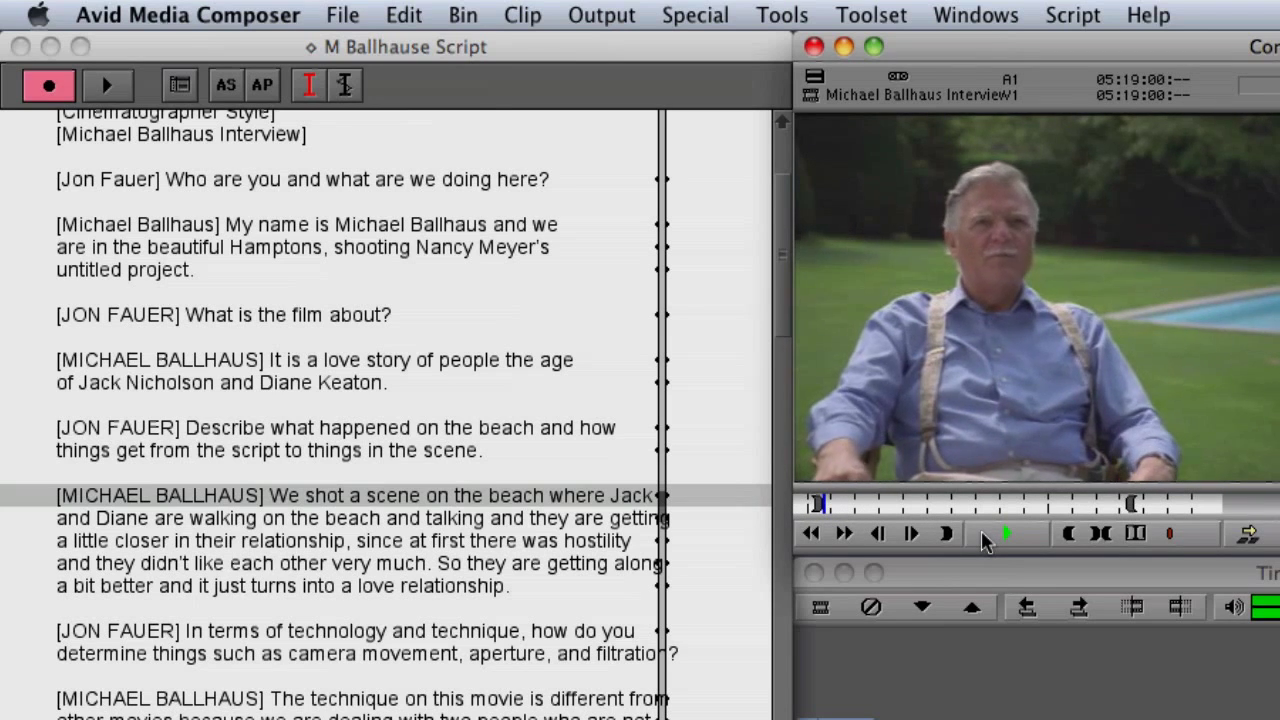
click(1005, 534)
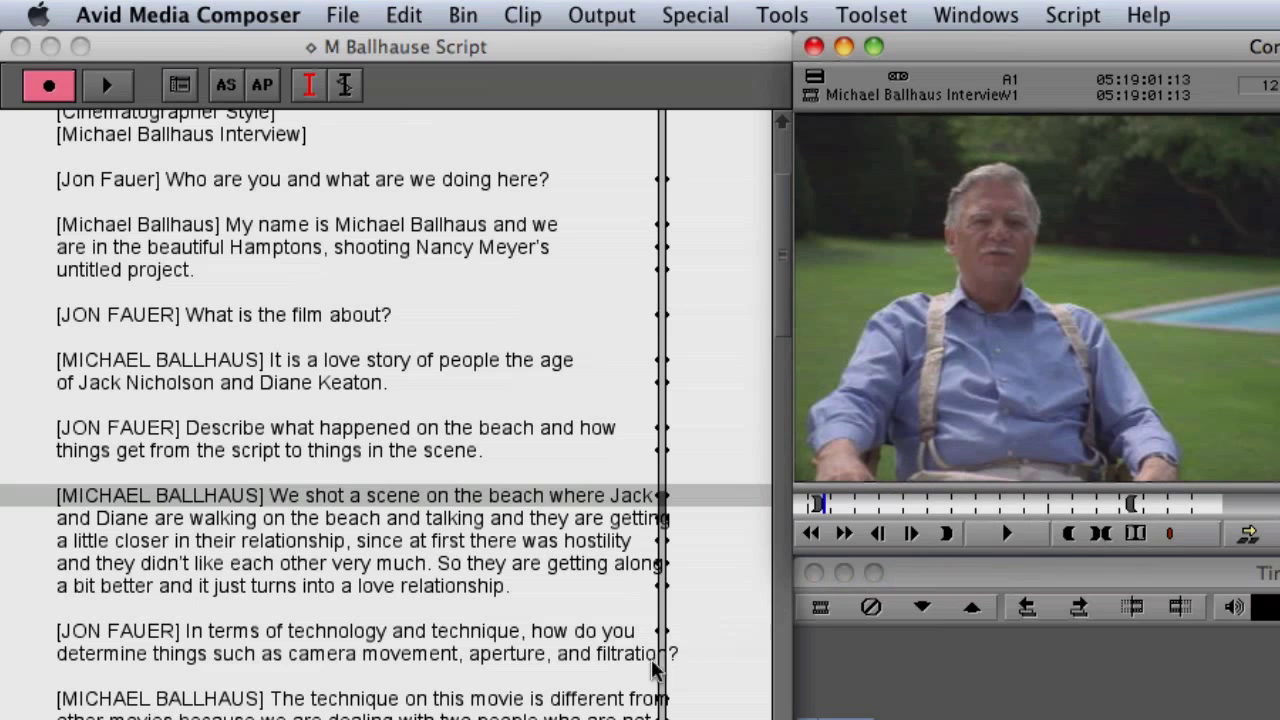
Play the camera-technique answer, then select the 'What is the film about?' line
click(660, 708)
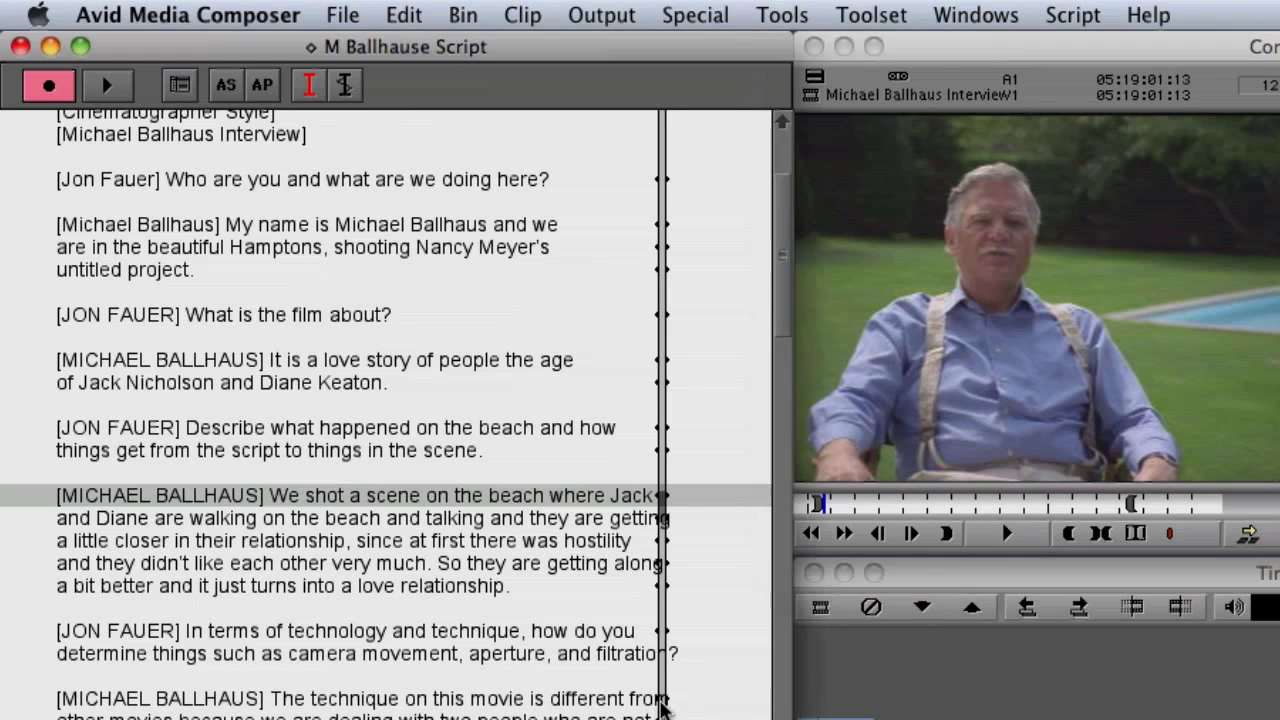
click(1007, 534)
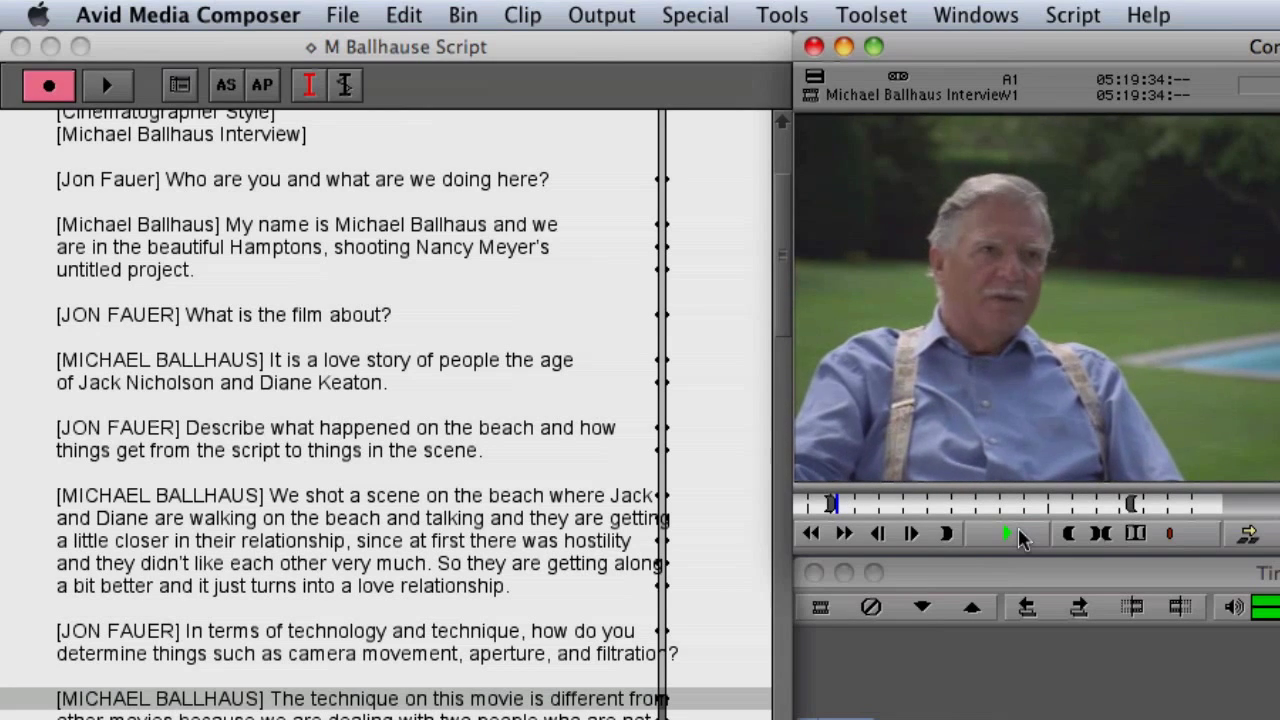
click(1019, 532)
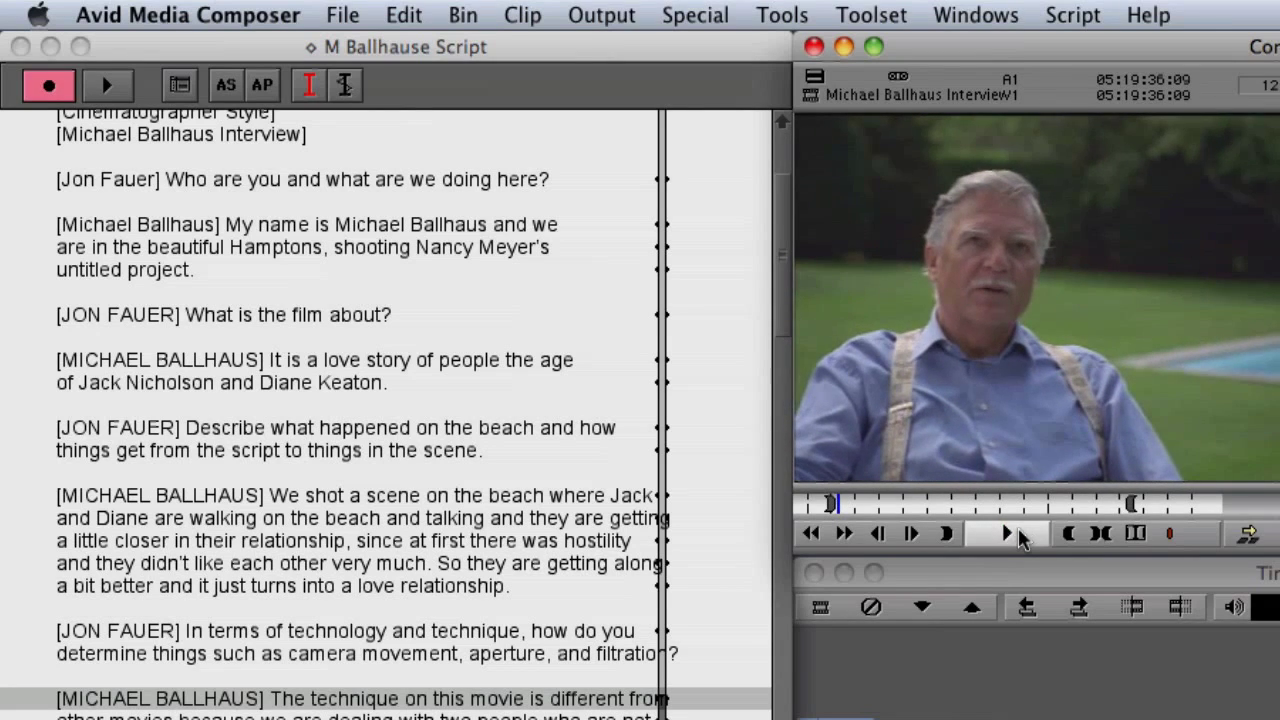
click(578, 322)
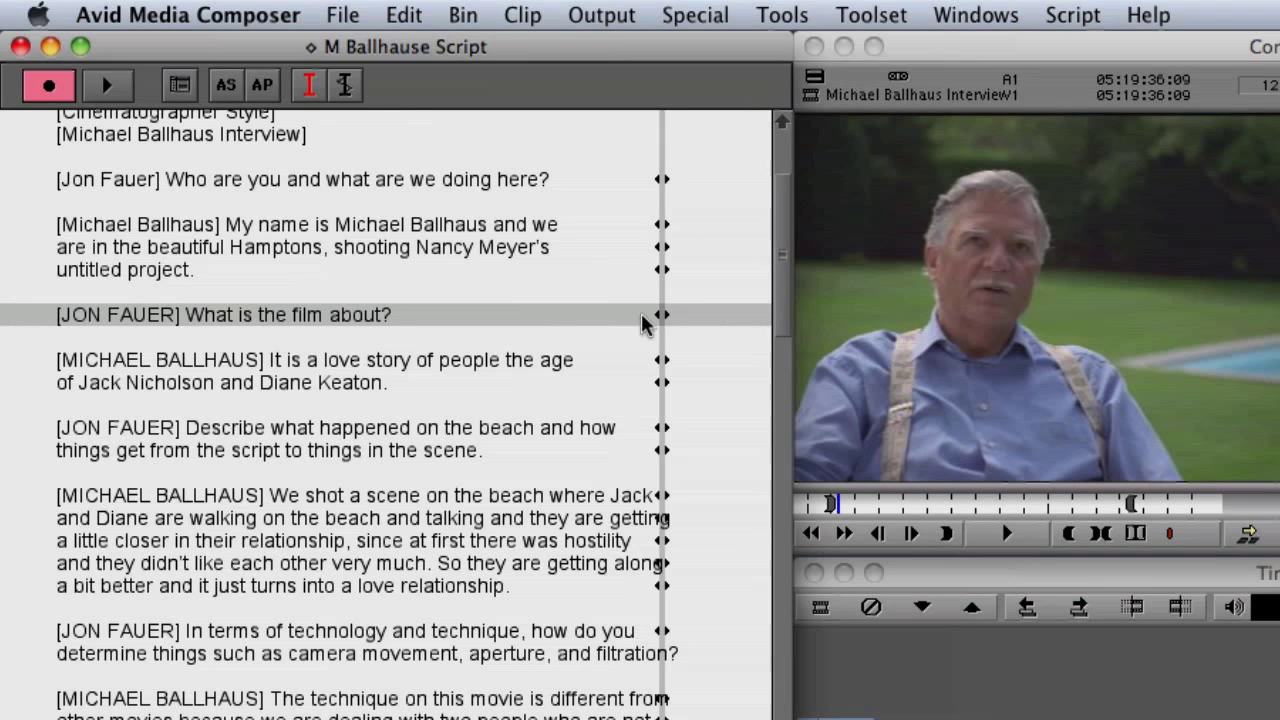
drag(805, 290, 770, 212)
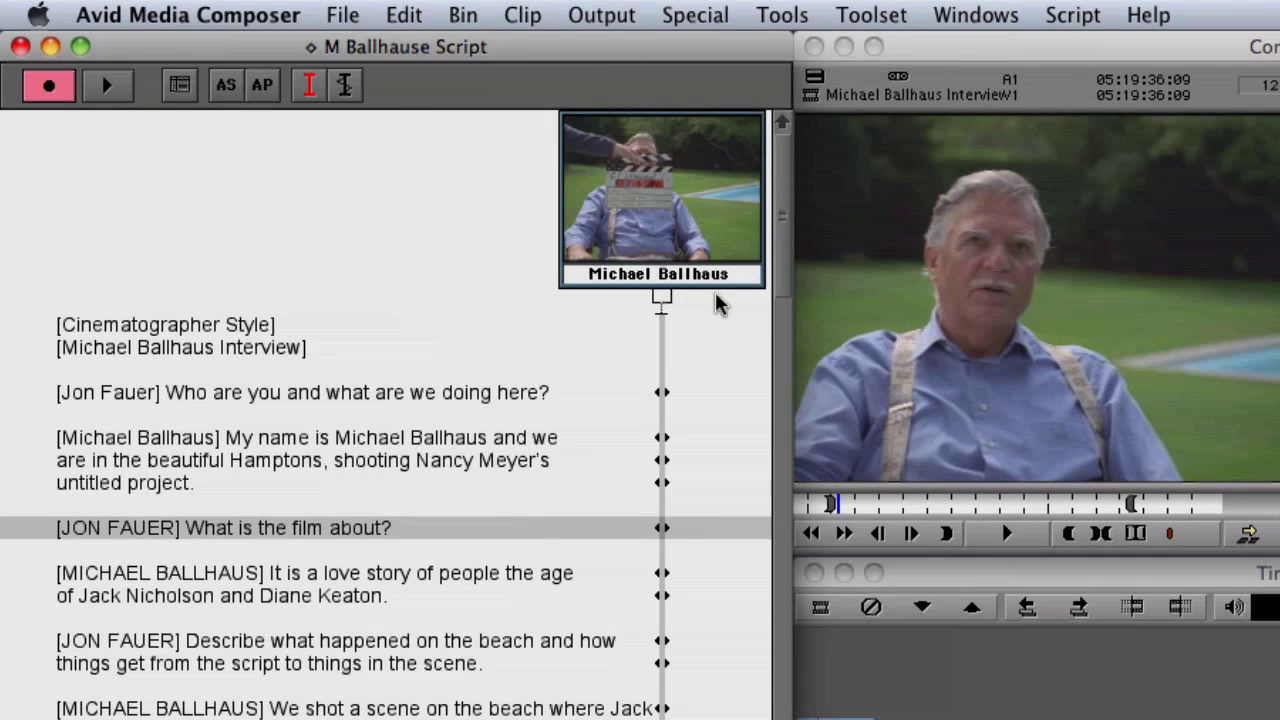
Search the script for 'relationship' and play the take from the found line
click(631, 393)
double_click(322, 527)
key(super+f)
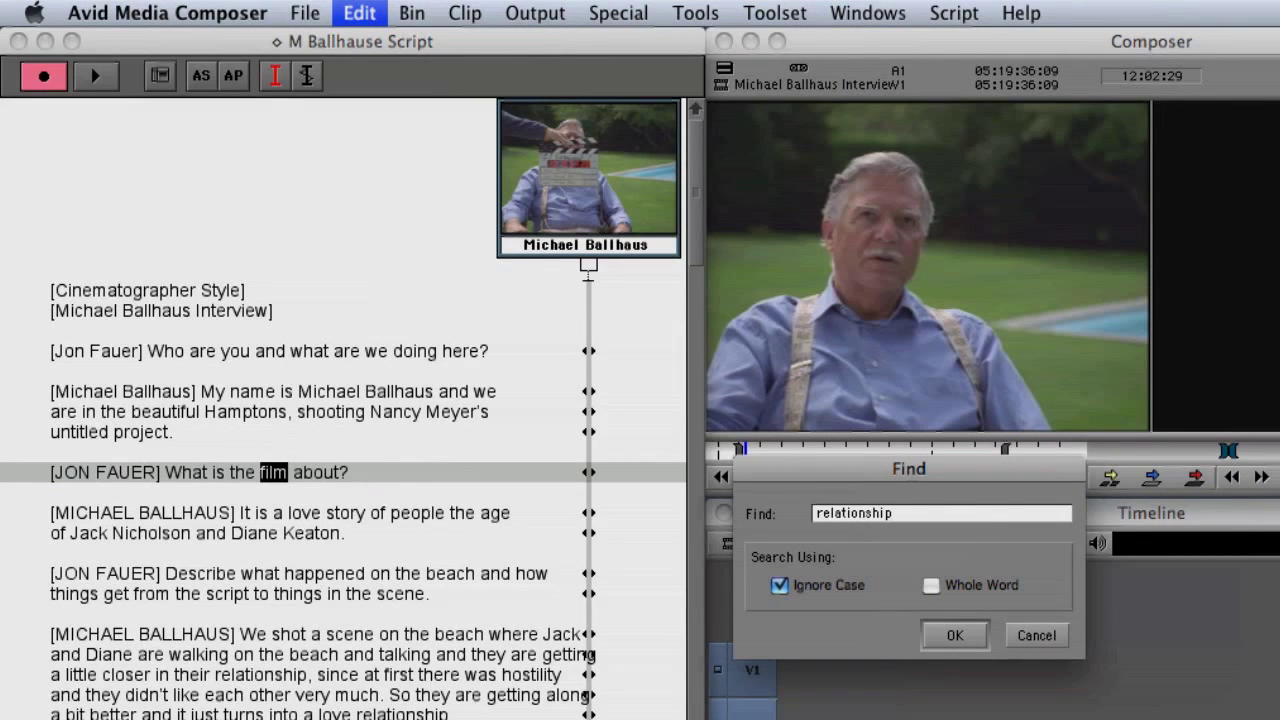
text(relationship)
key(Return)
click(588, 677)
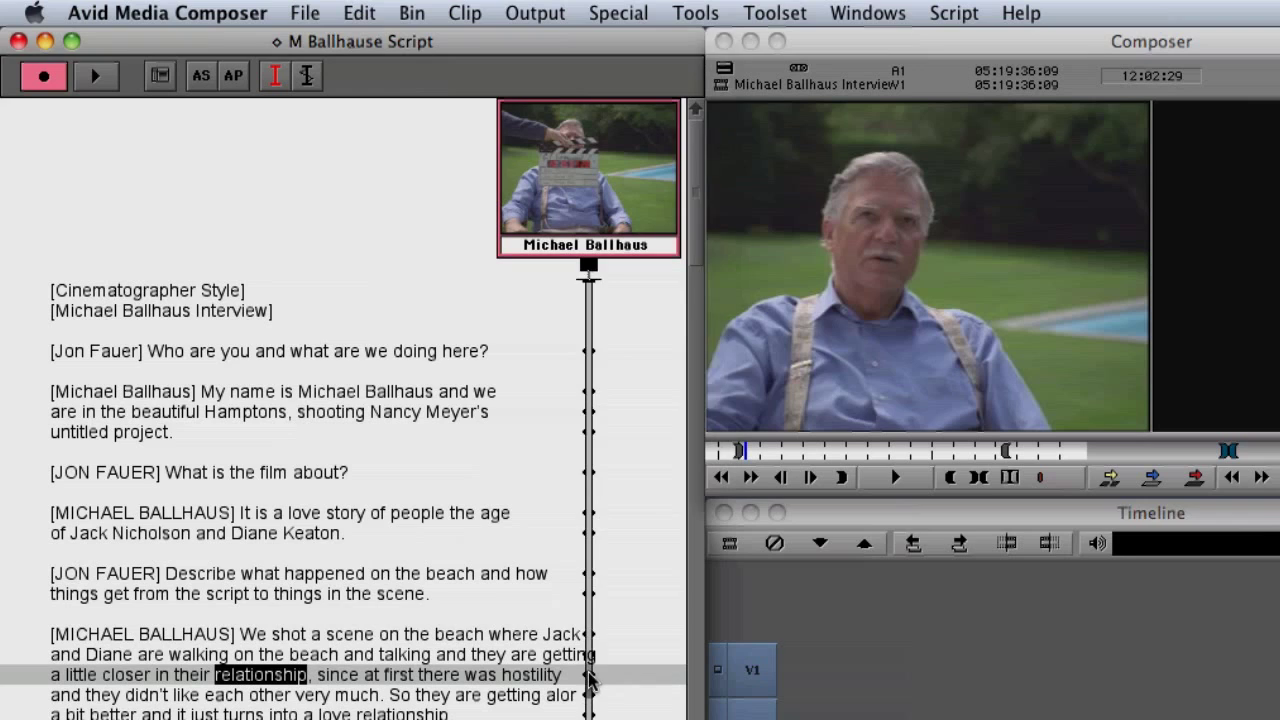
click(895, 479)
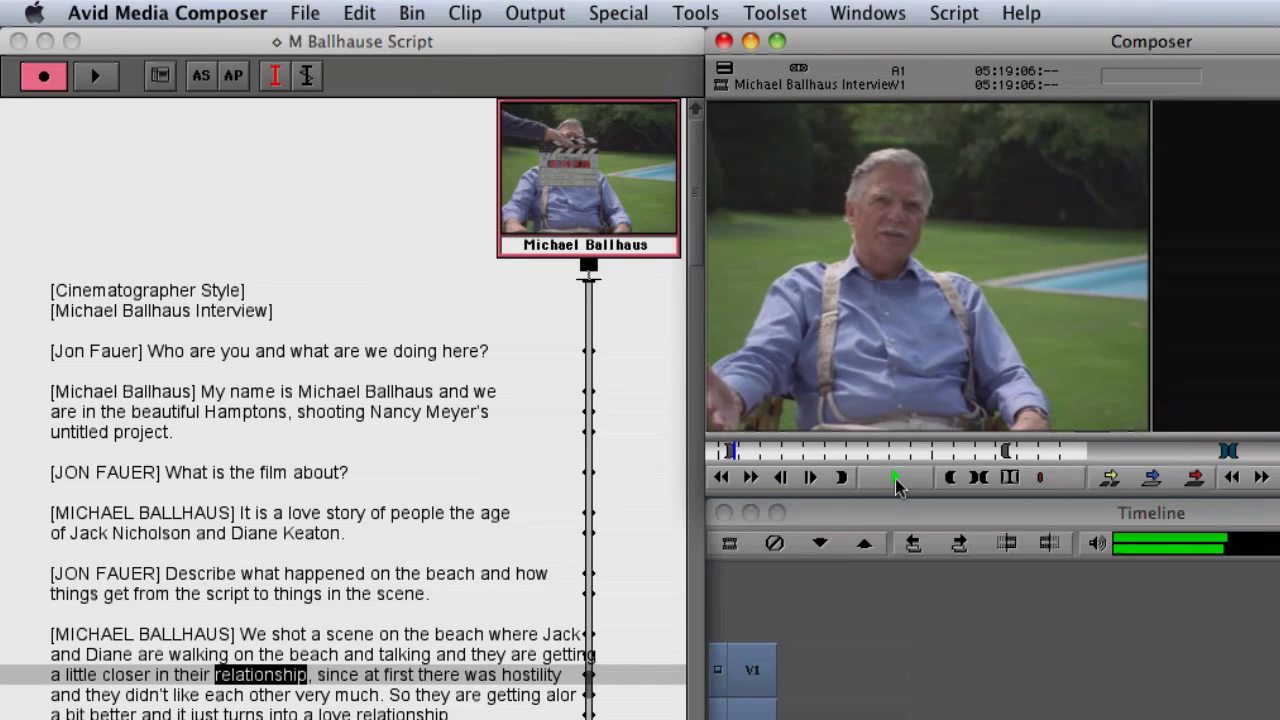
Play the Hamptons Interview sequence, park at 01:00:11:19 and trim off its tail
click(895, 479)
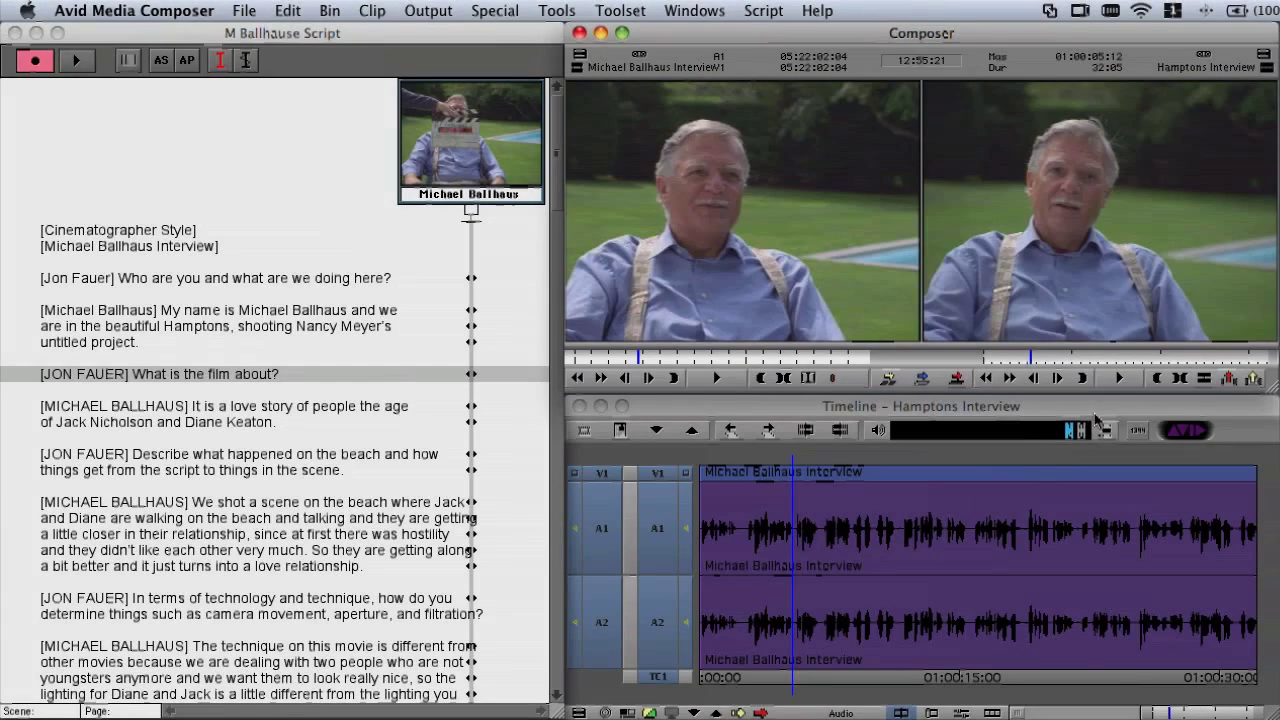
click(1120, 378)
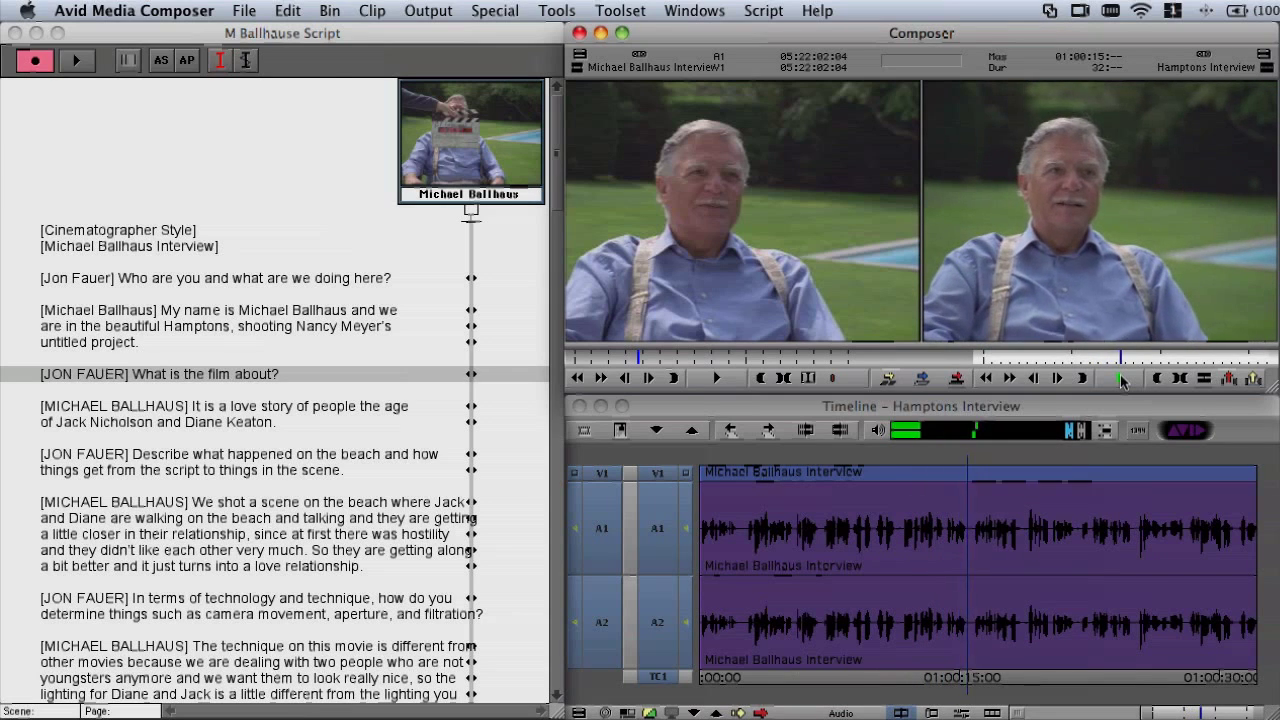
click(1120, 378)
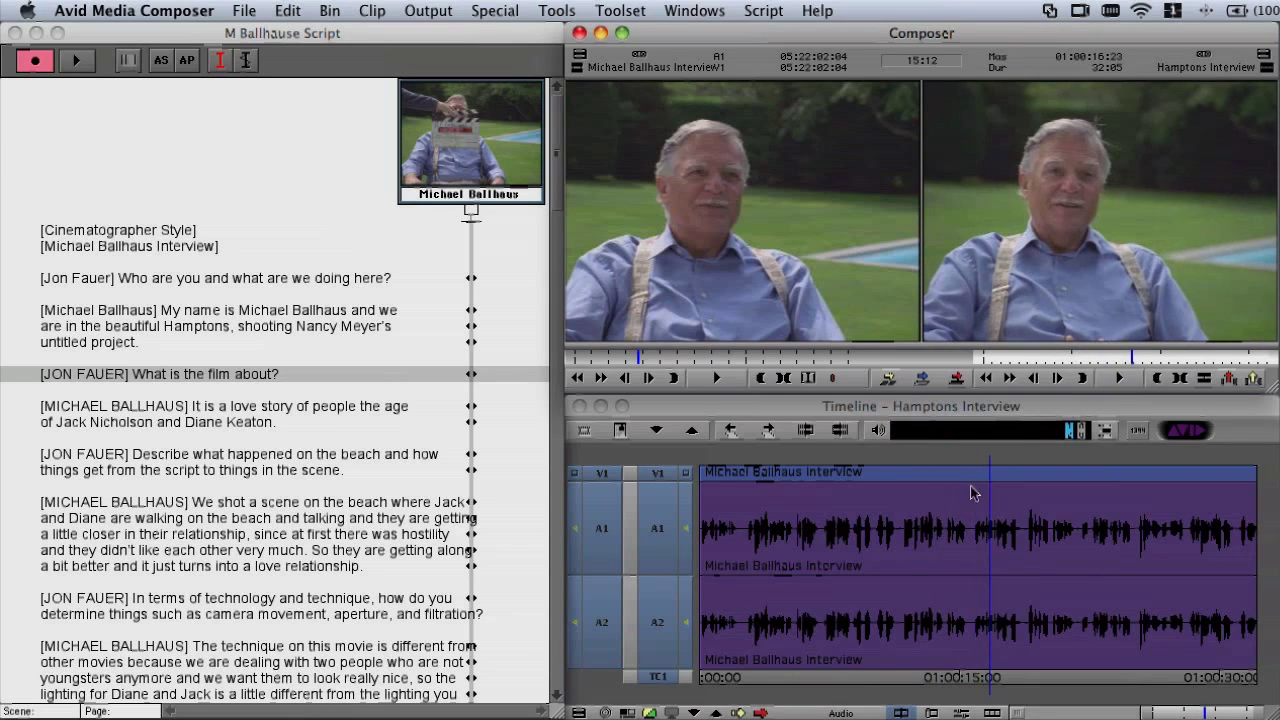
click(901, 537)
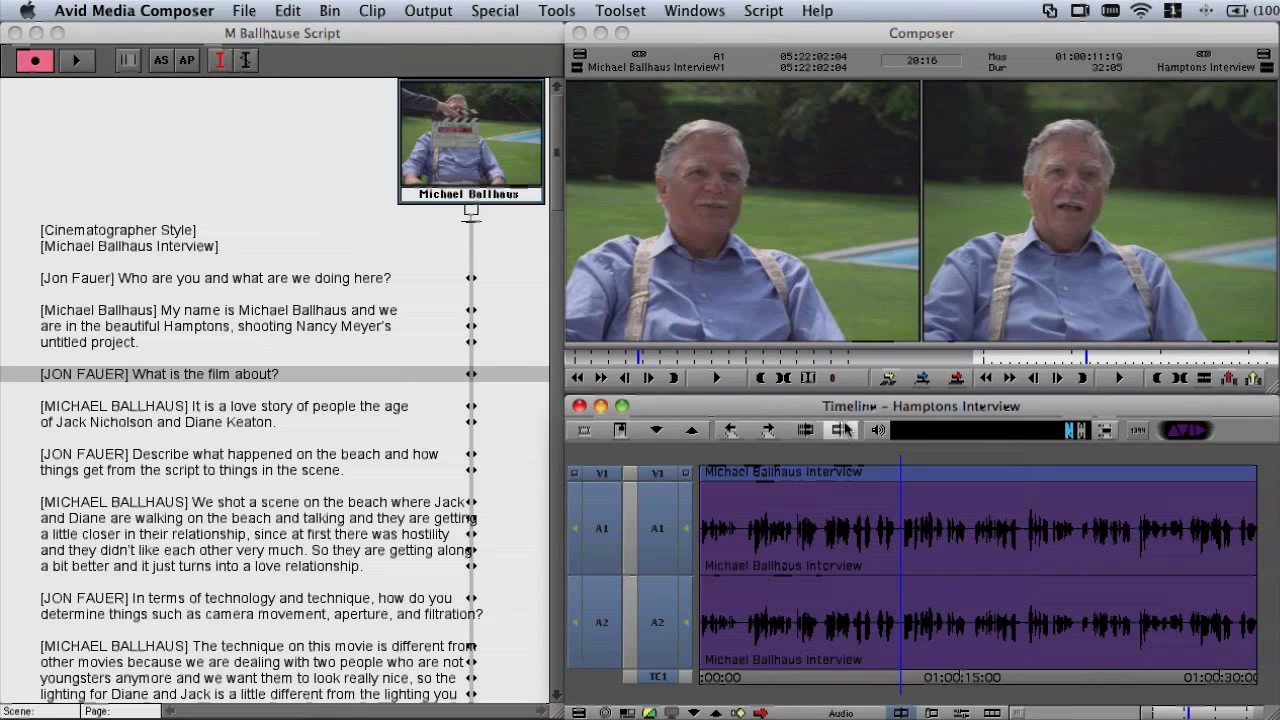
click(841, 430)
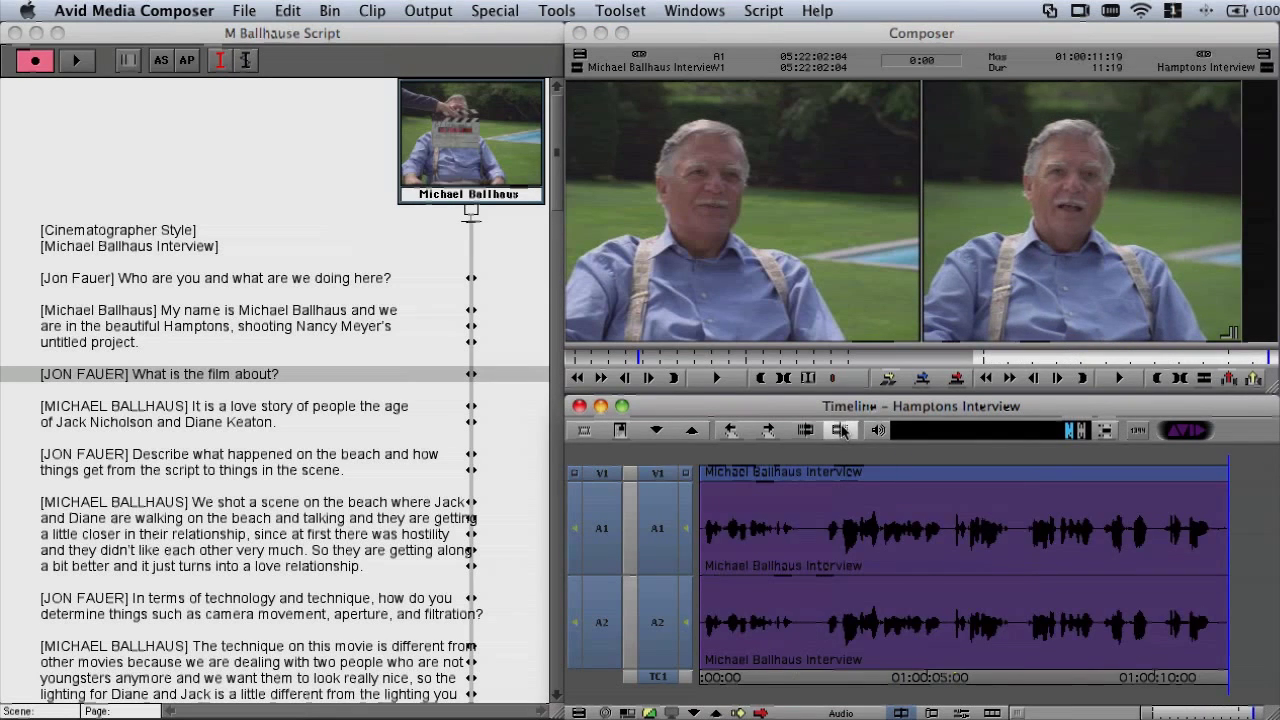
Play back the sequence's new ending, returning to 01:00:10:20
click(1033, 516)
key(space)
click(1188, 573)
key(space)
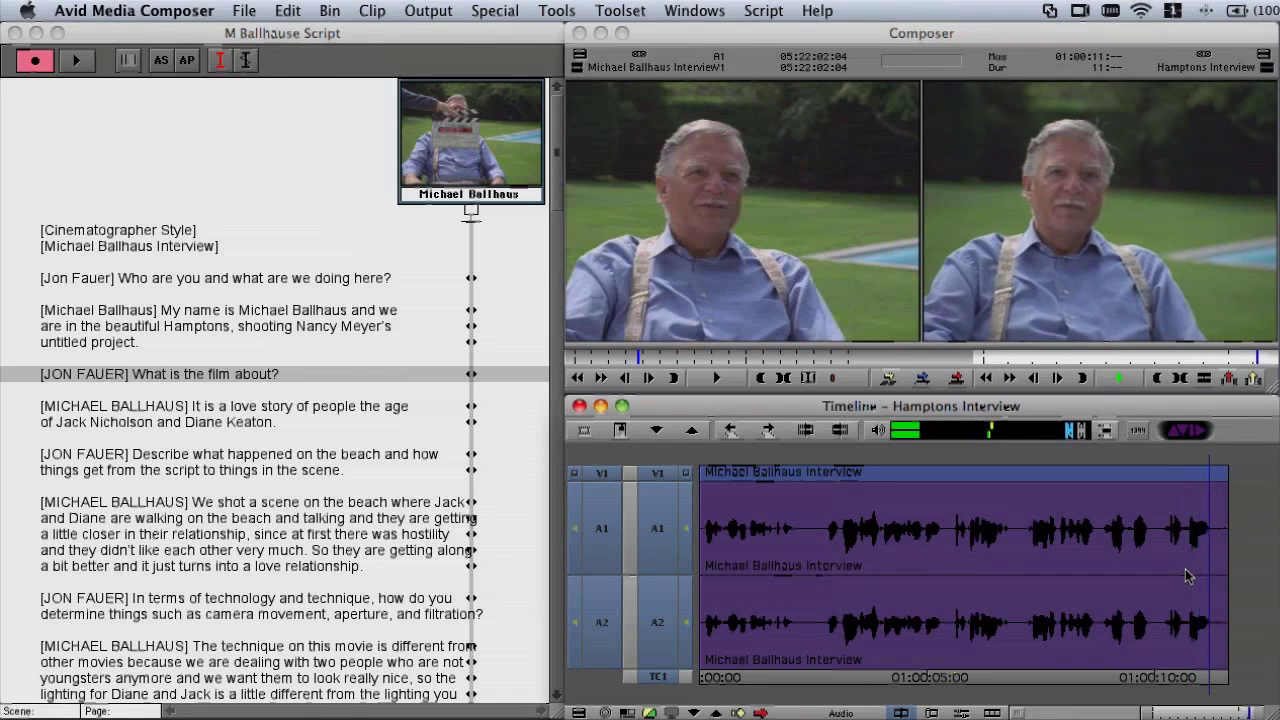
click(1188, 576)
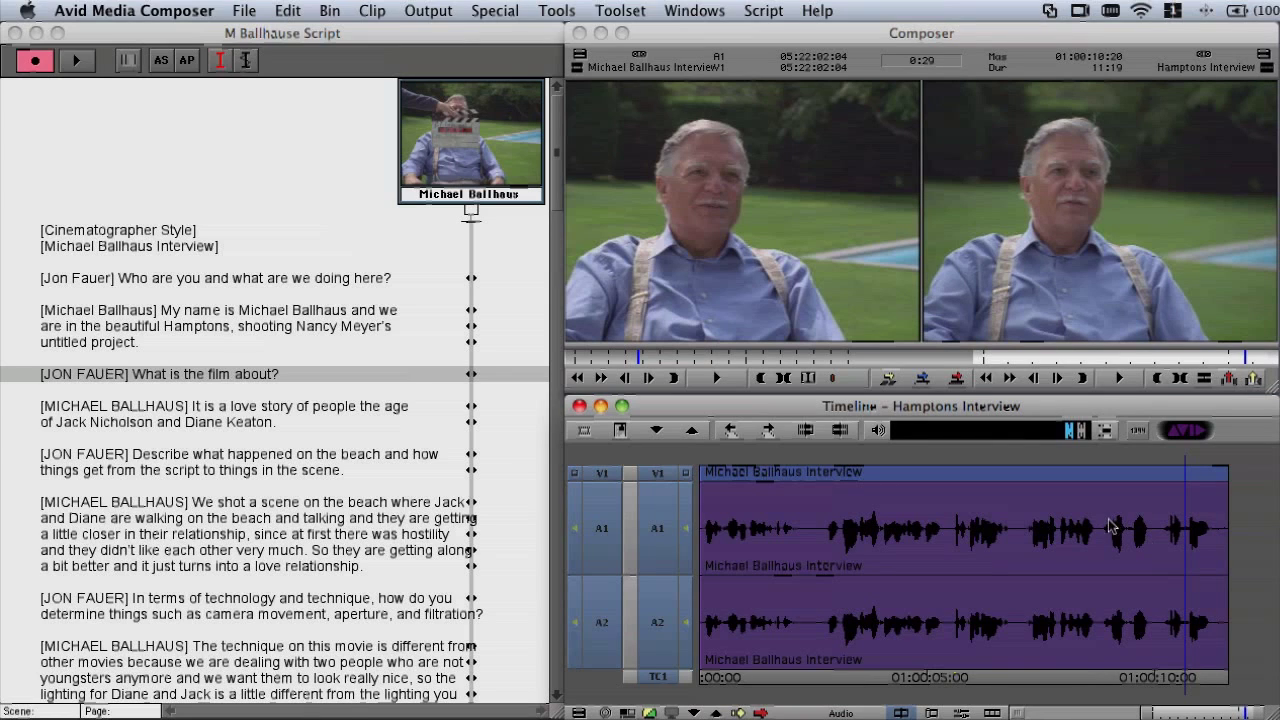
Show the matching script line, then search the script for 'film.'
click(620, 430)
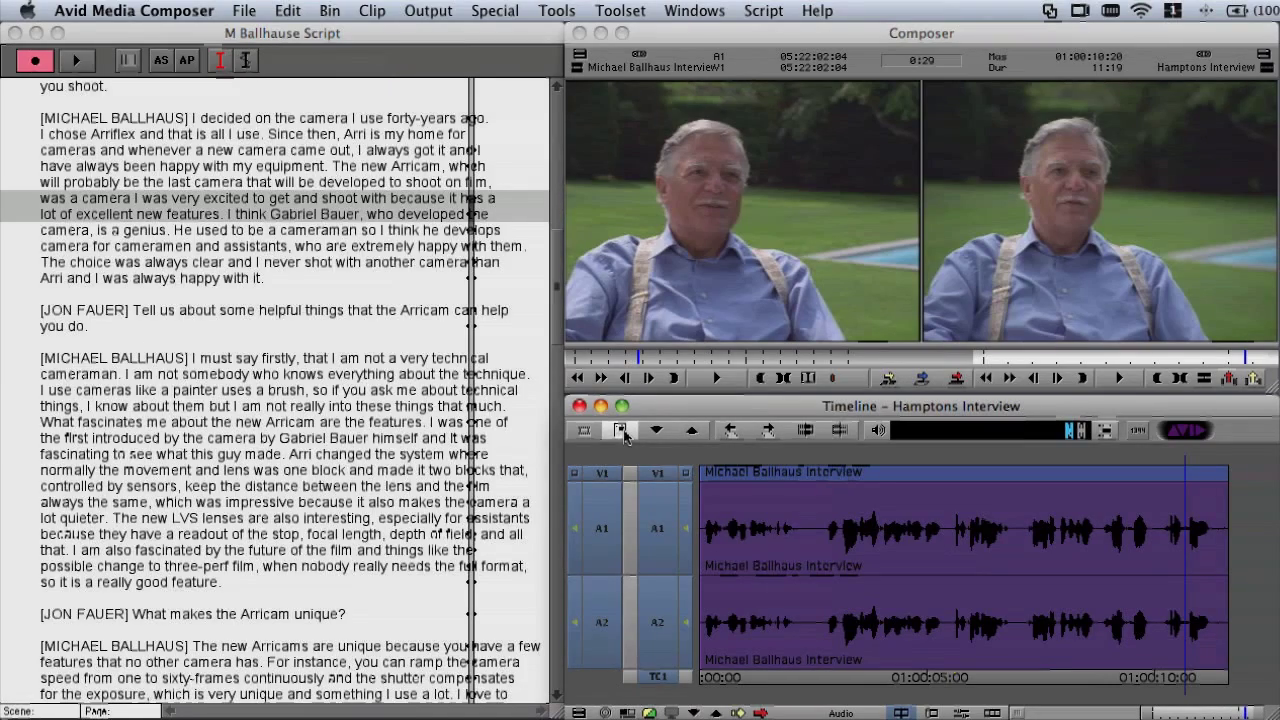
click(418, 214)
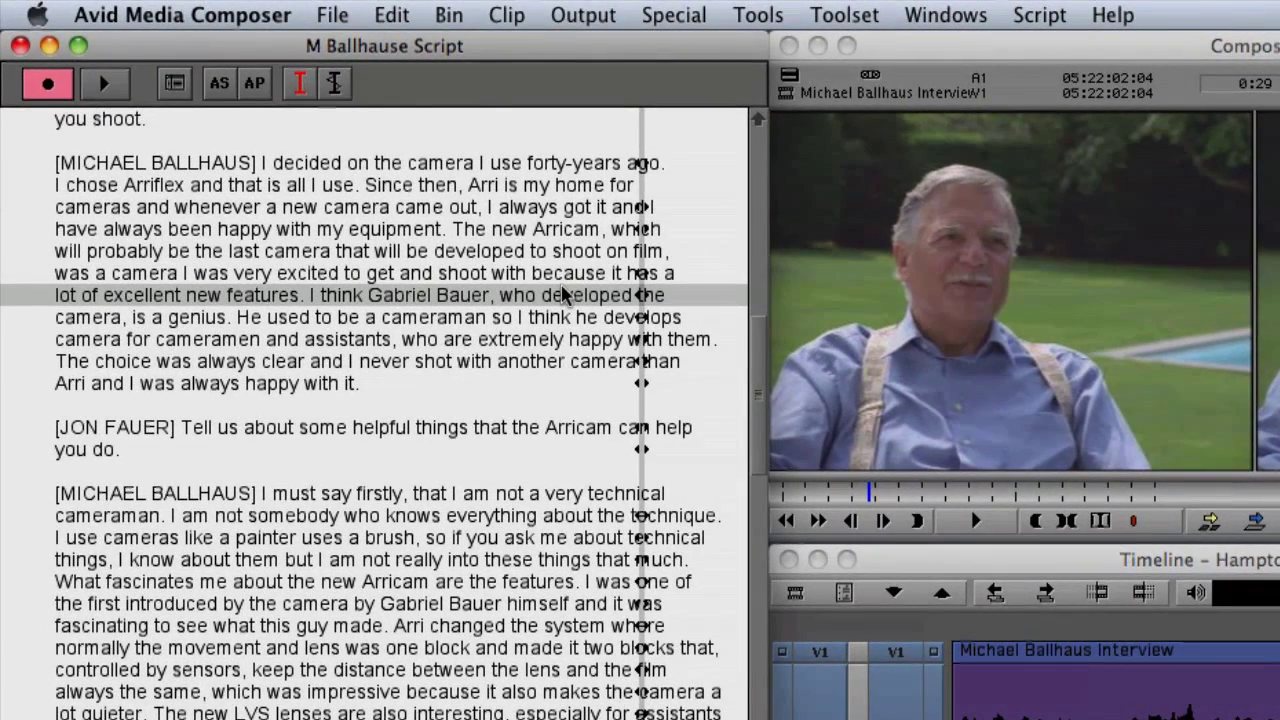
key(super+f)
text(film.)
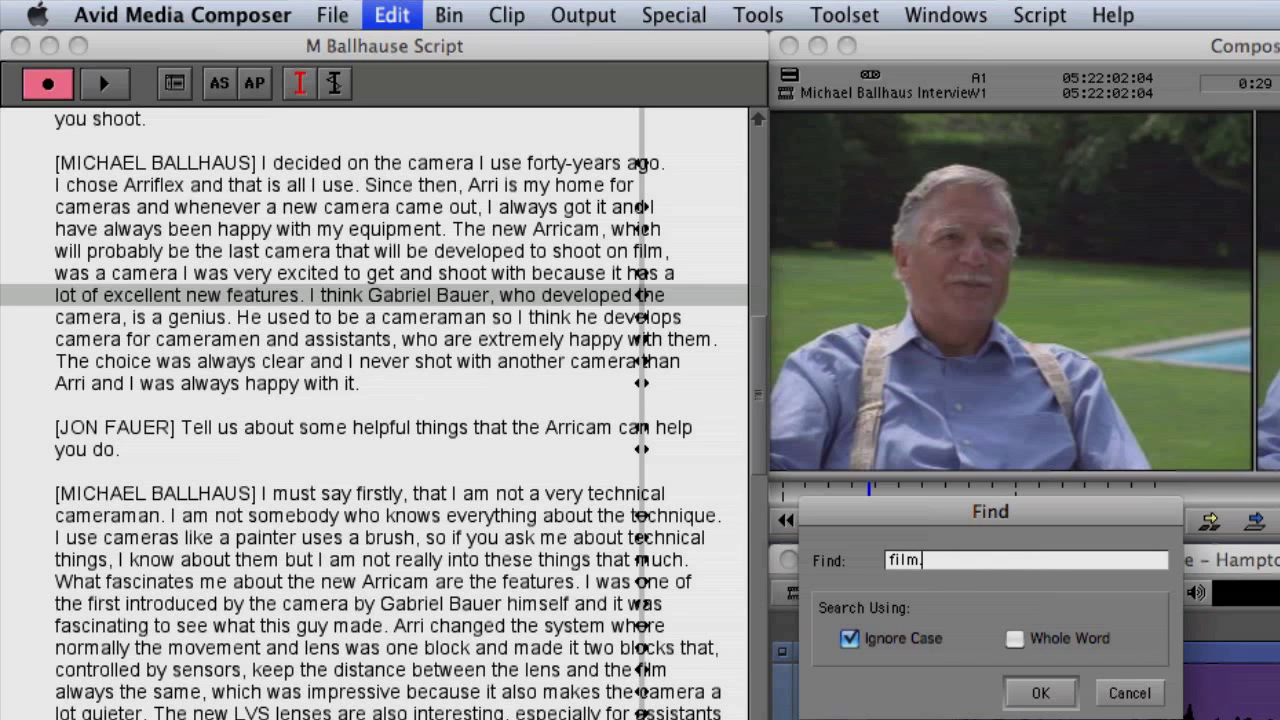
key(Return)
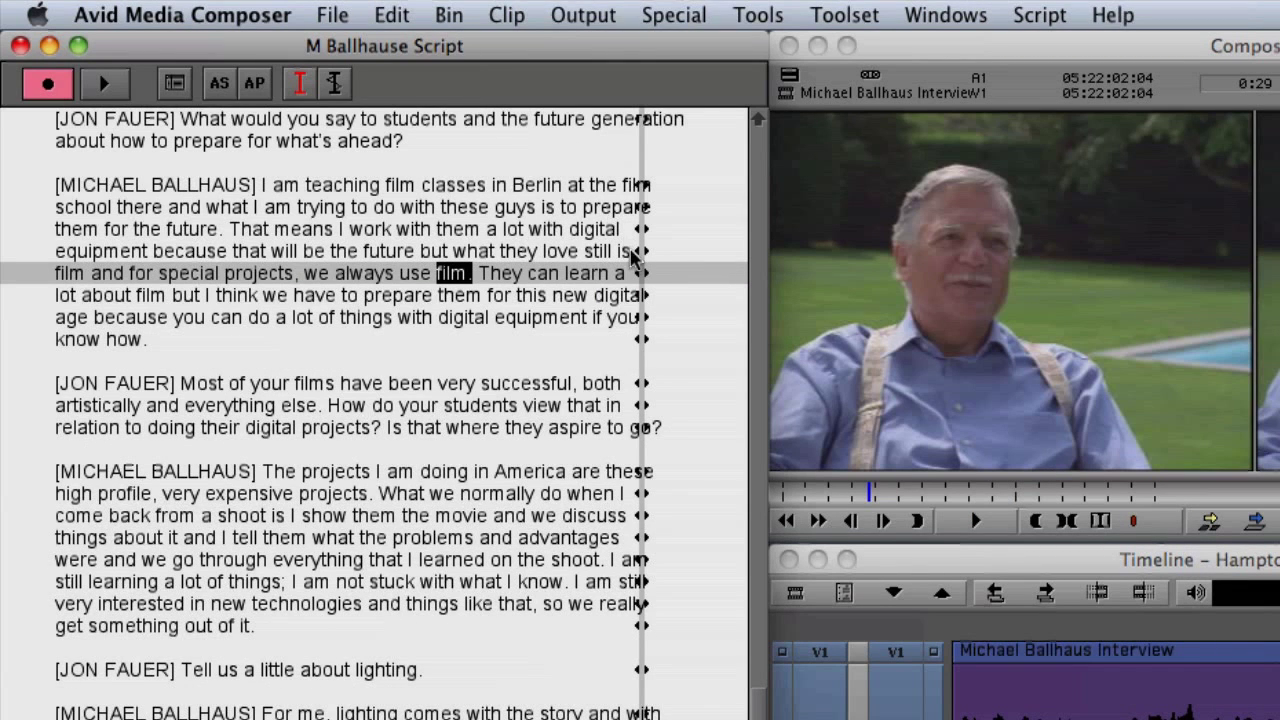
Play the 'we always use film.' line, then jump to the next 'film' match
click(640, 280)
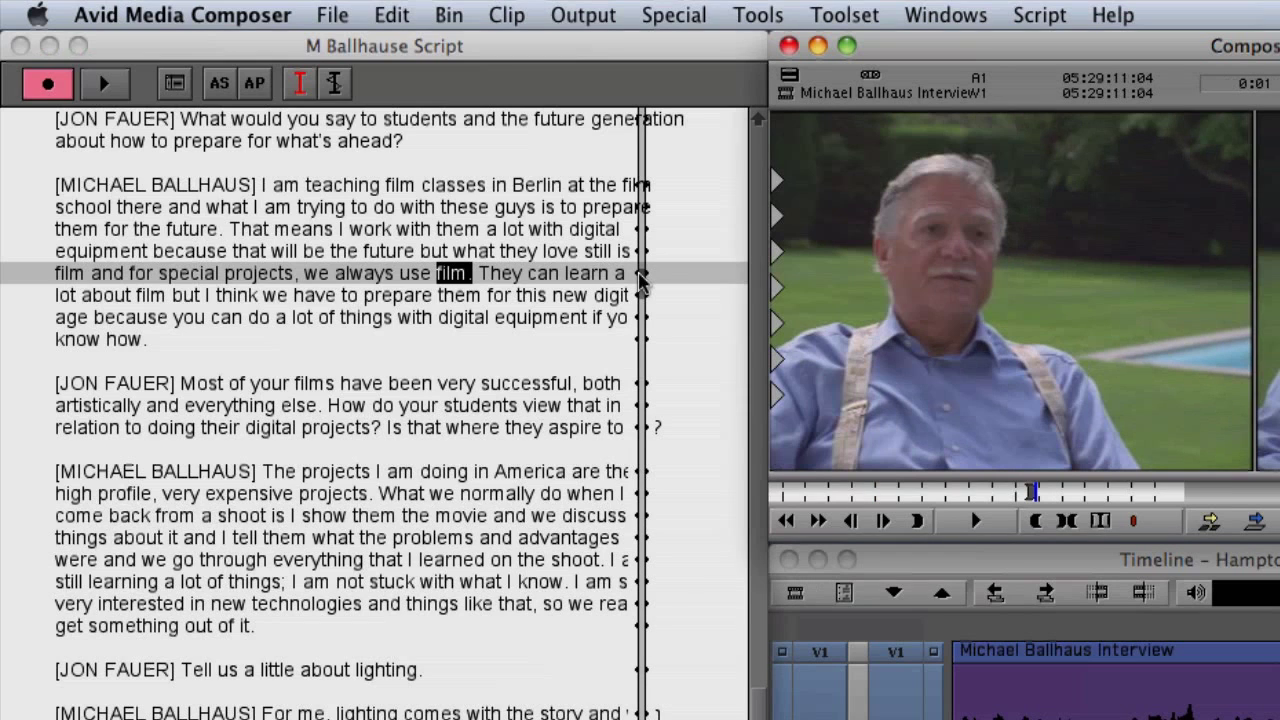
key(space)
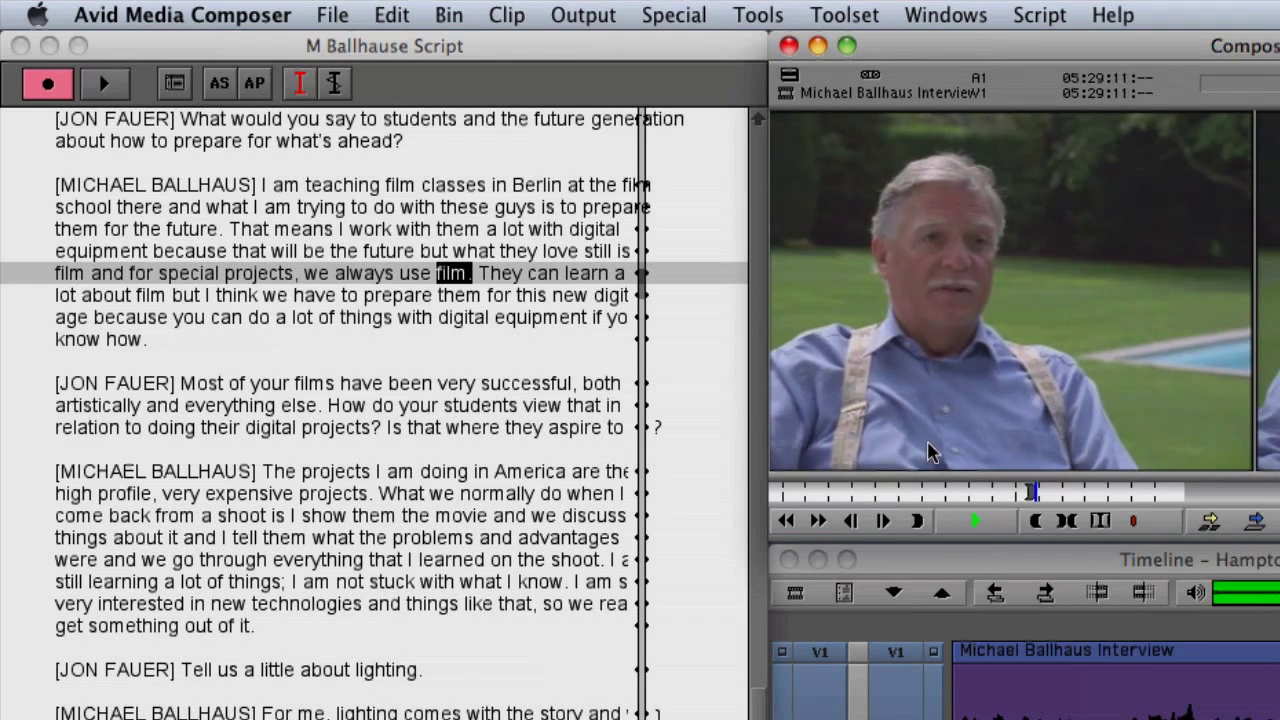
key(space)
key(space)
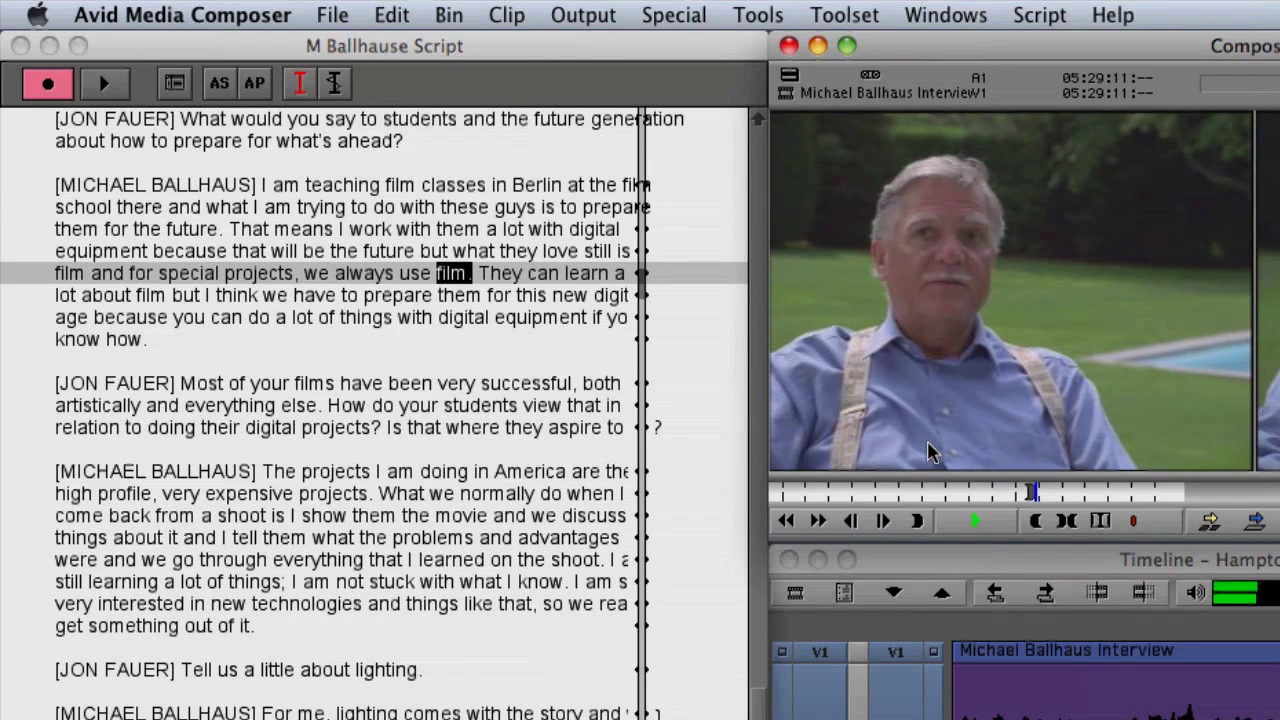
key(space)
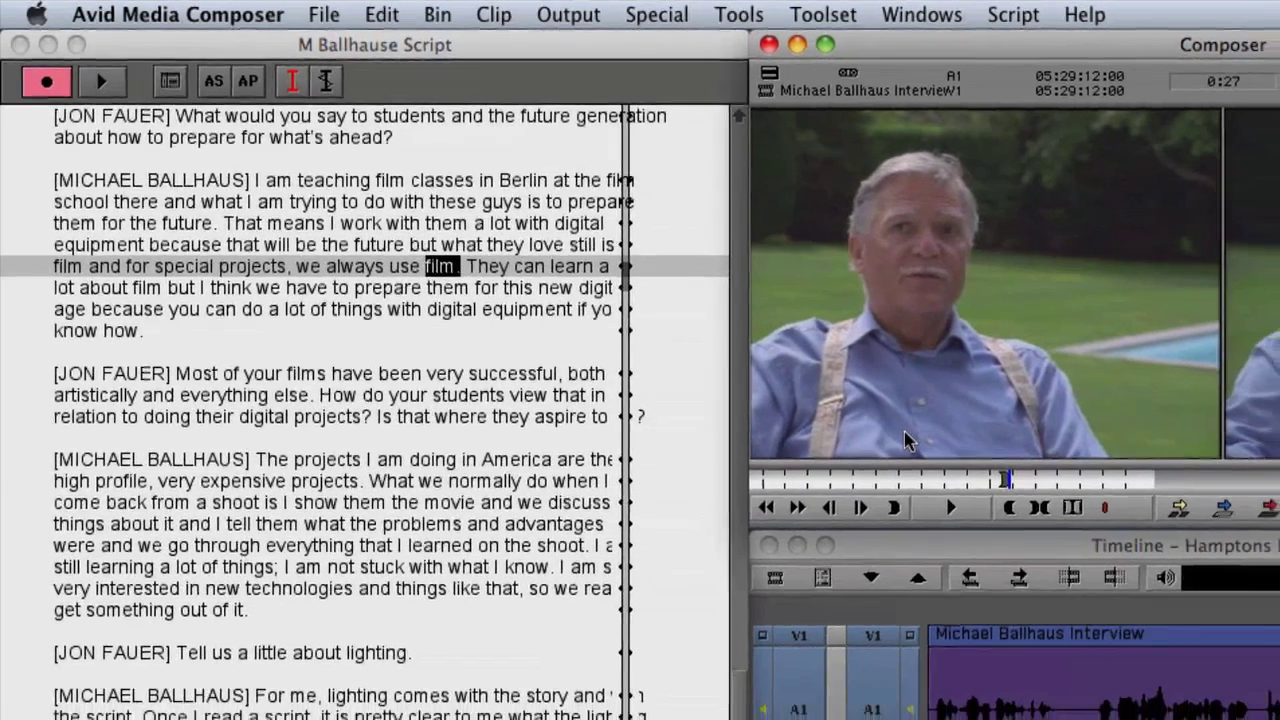
key(super+g)
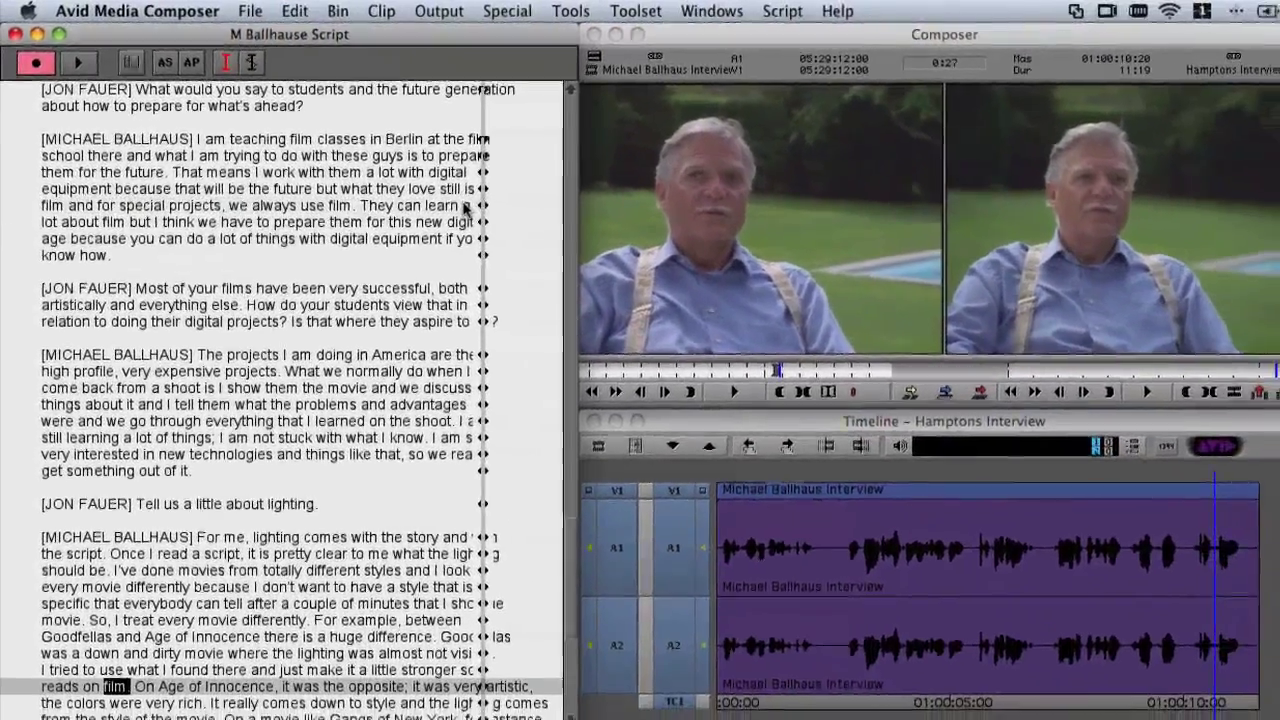
Cue and play the 'reads on film.' line from its take line
click(465, 666)
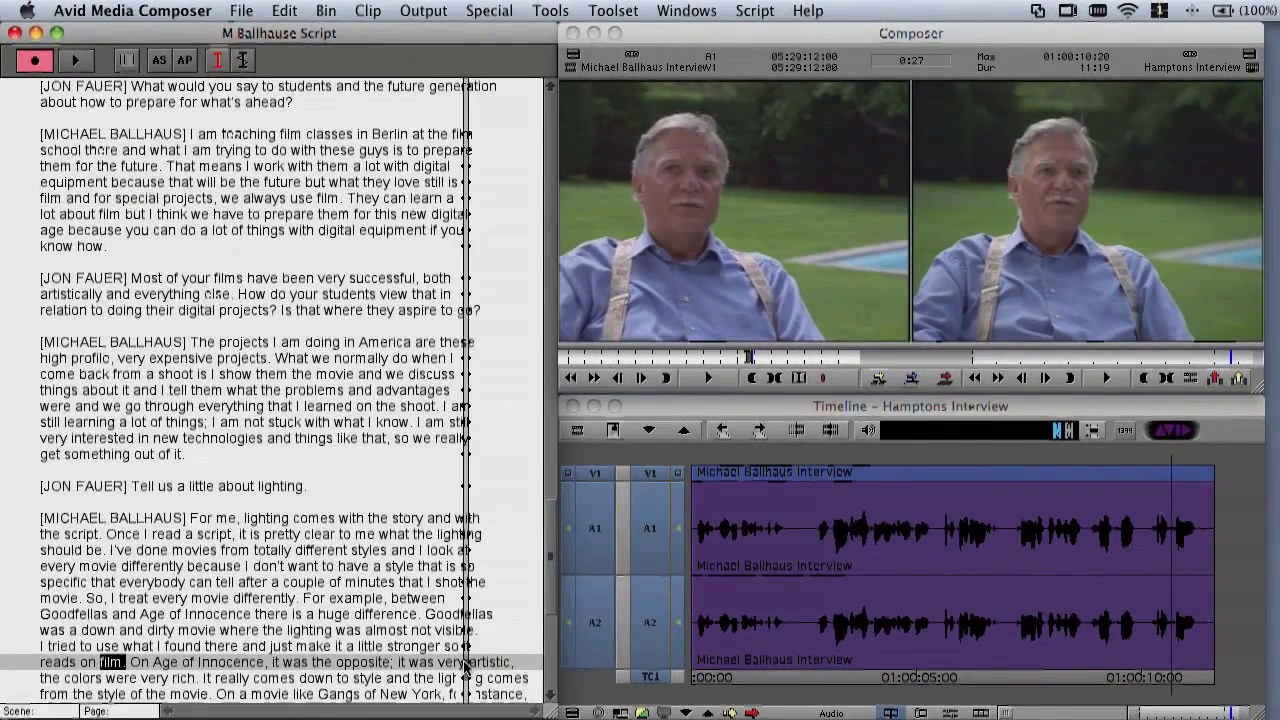
click(696, 381)
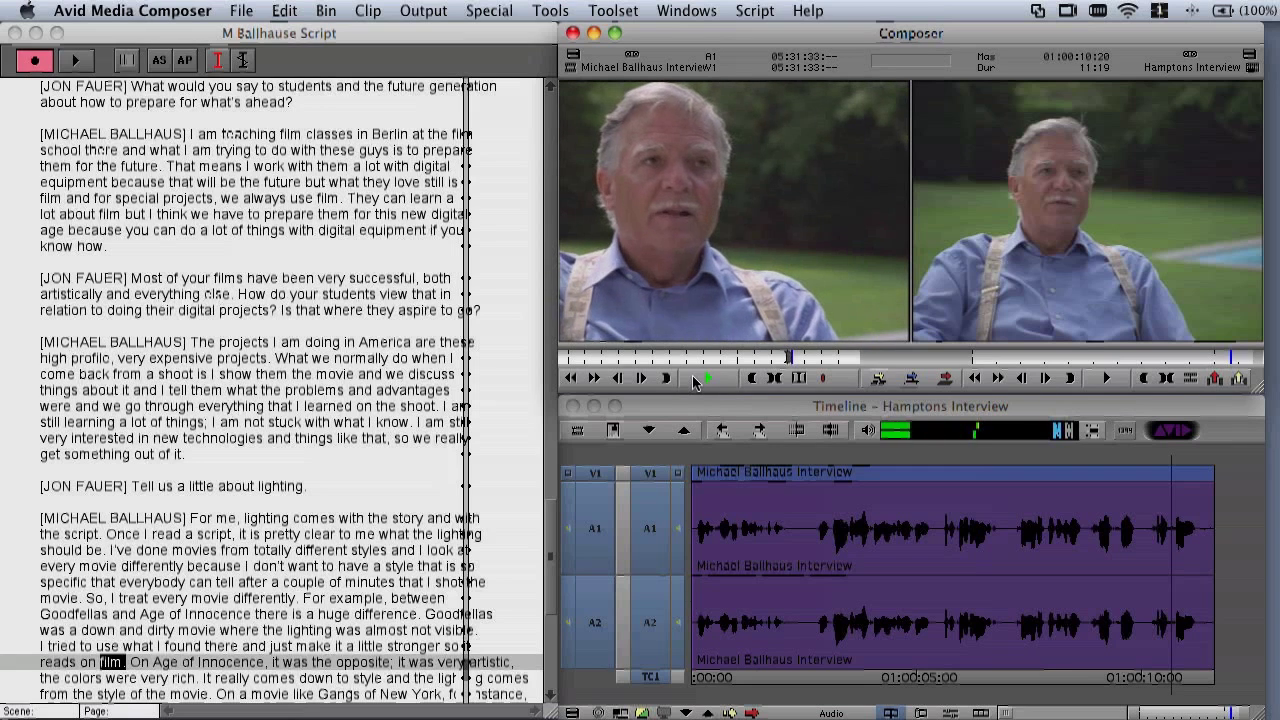
click(696, 381)
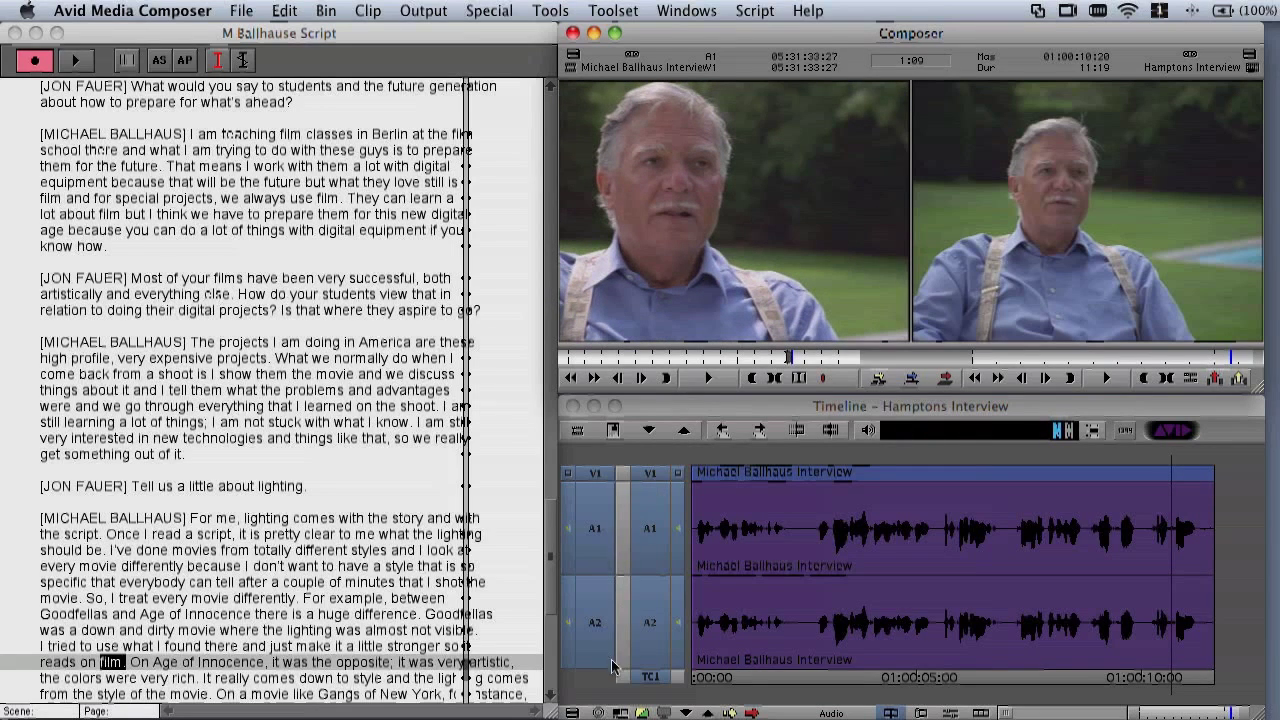
Show the source clip zoomed in the timeline, stop at 05:31:33:11, and return to the sequence
click(621, 710)
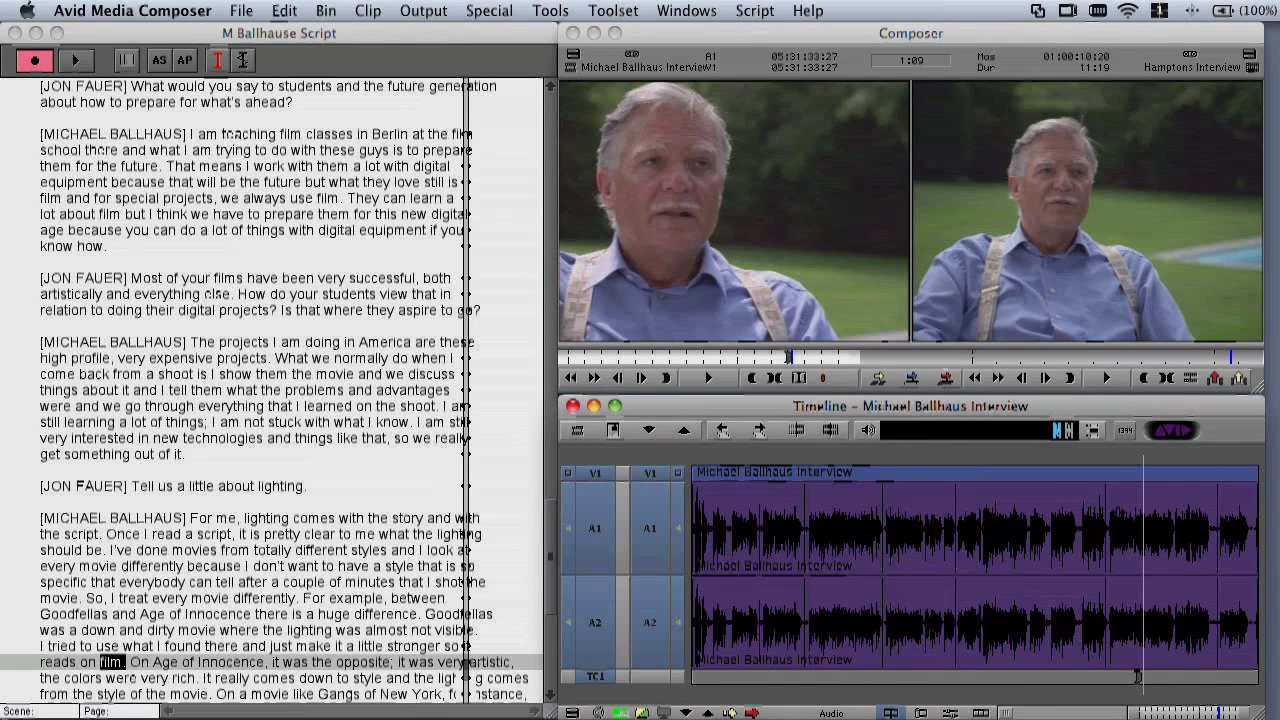
key(super+bracketright)
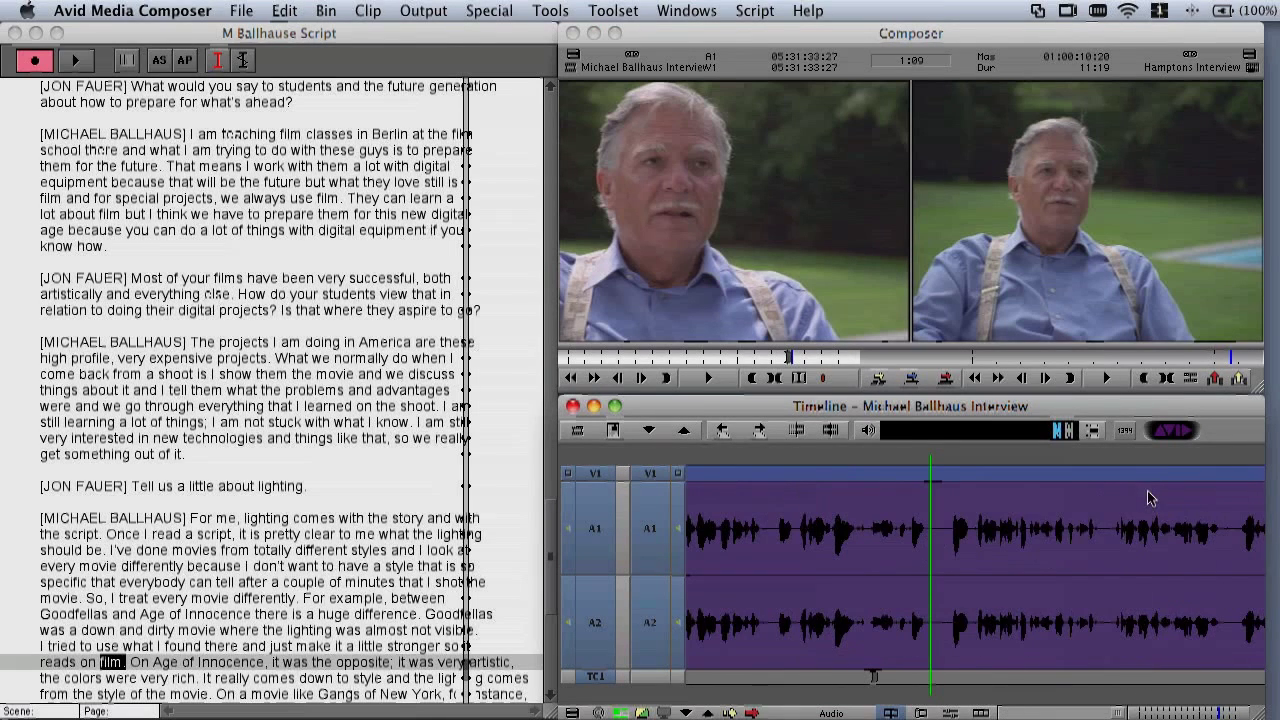
click(906, 680)
key(space)
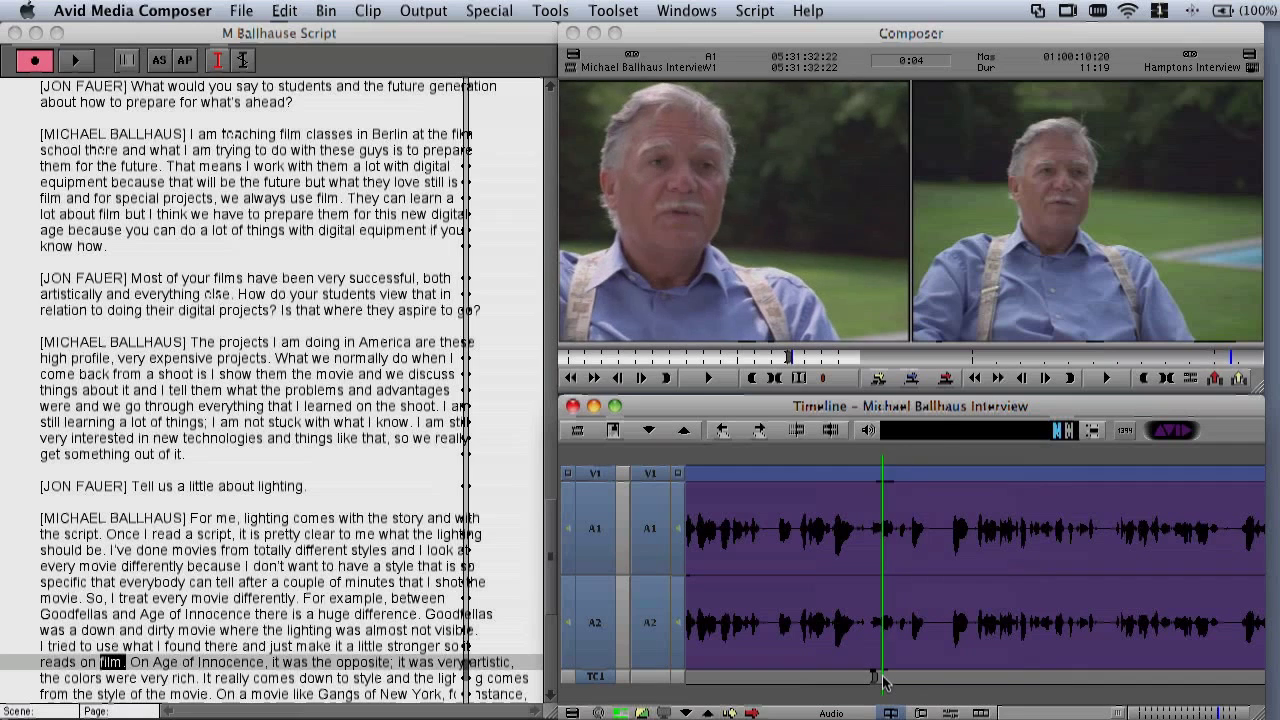
key(space)
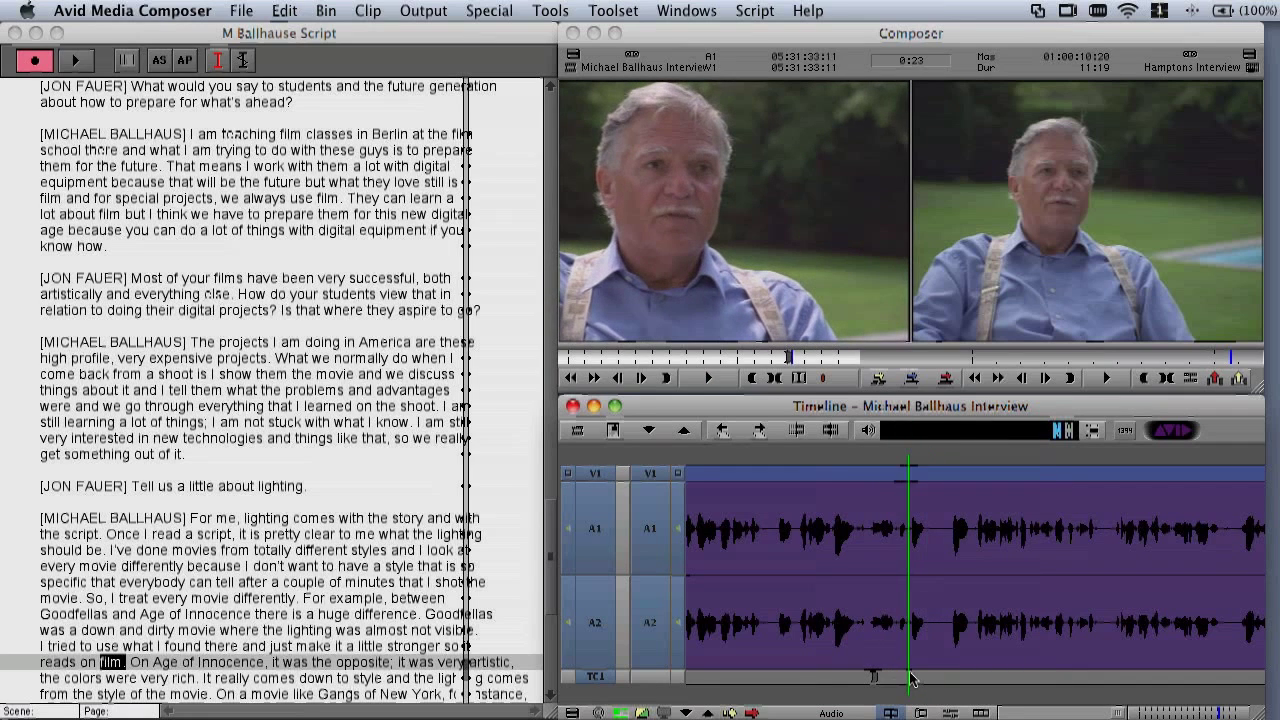
click(619, 712)
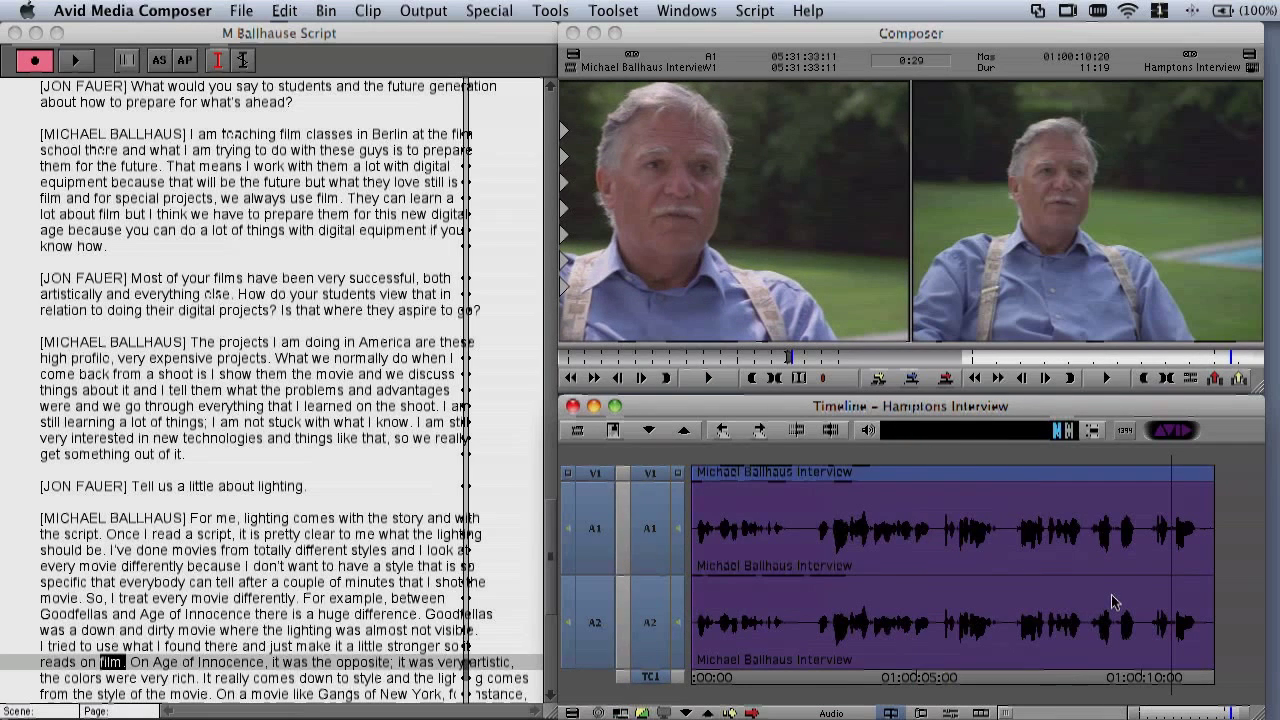
Scrub to 01:00:11:10 near the sequence end and play the ending back twice
click(1175, 628)
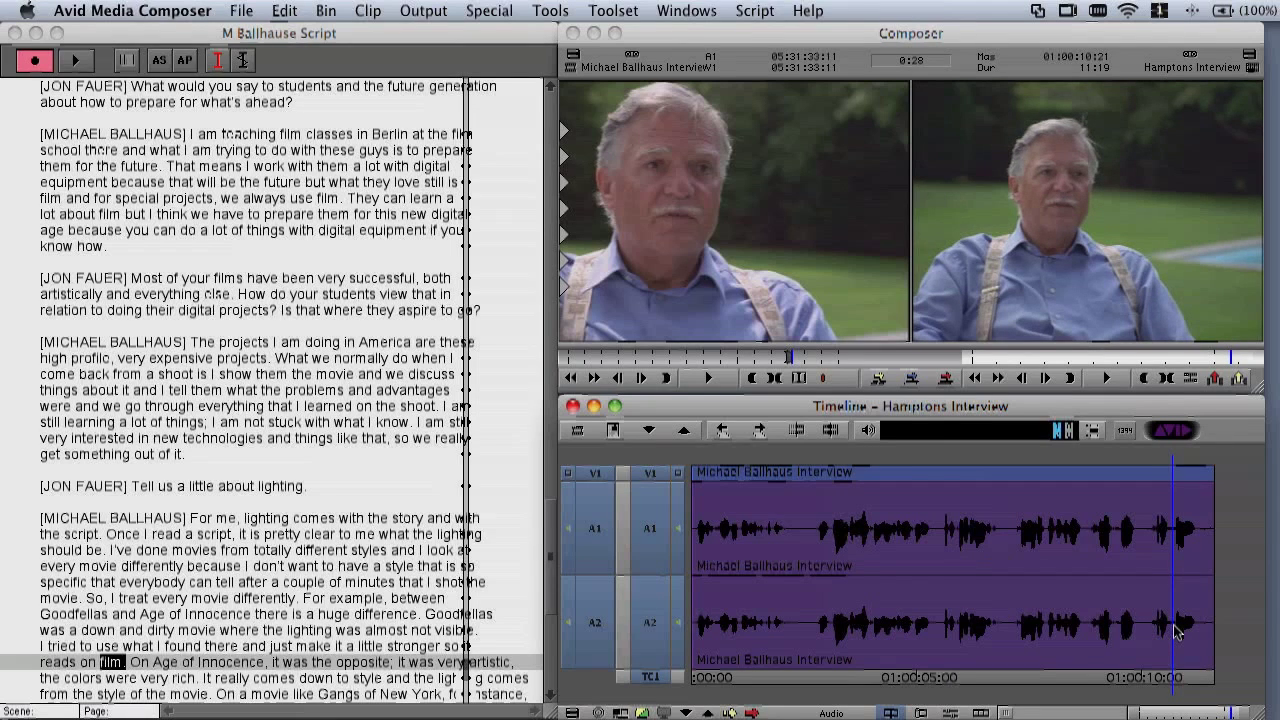
drag(1178, 630, 1204, 626)
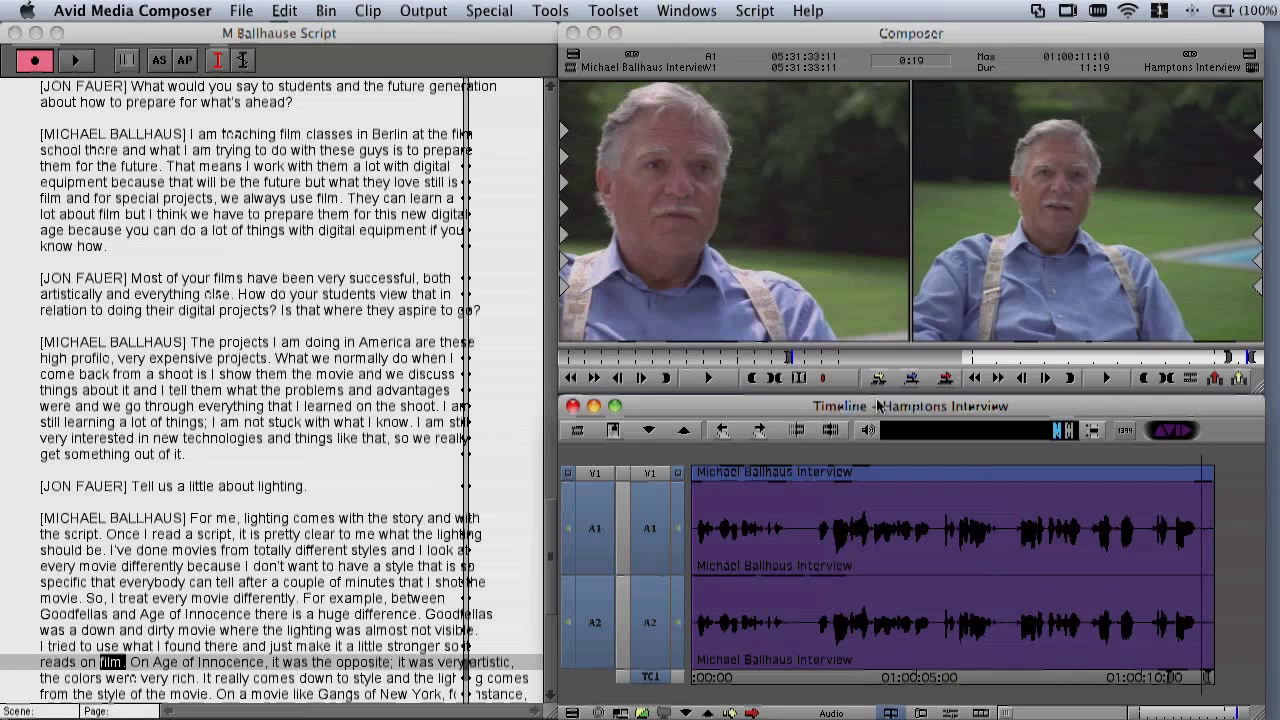
click(1155, 508)
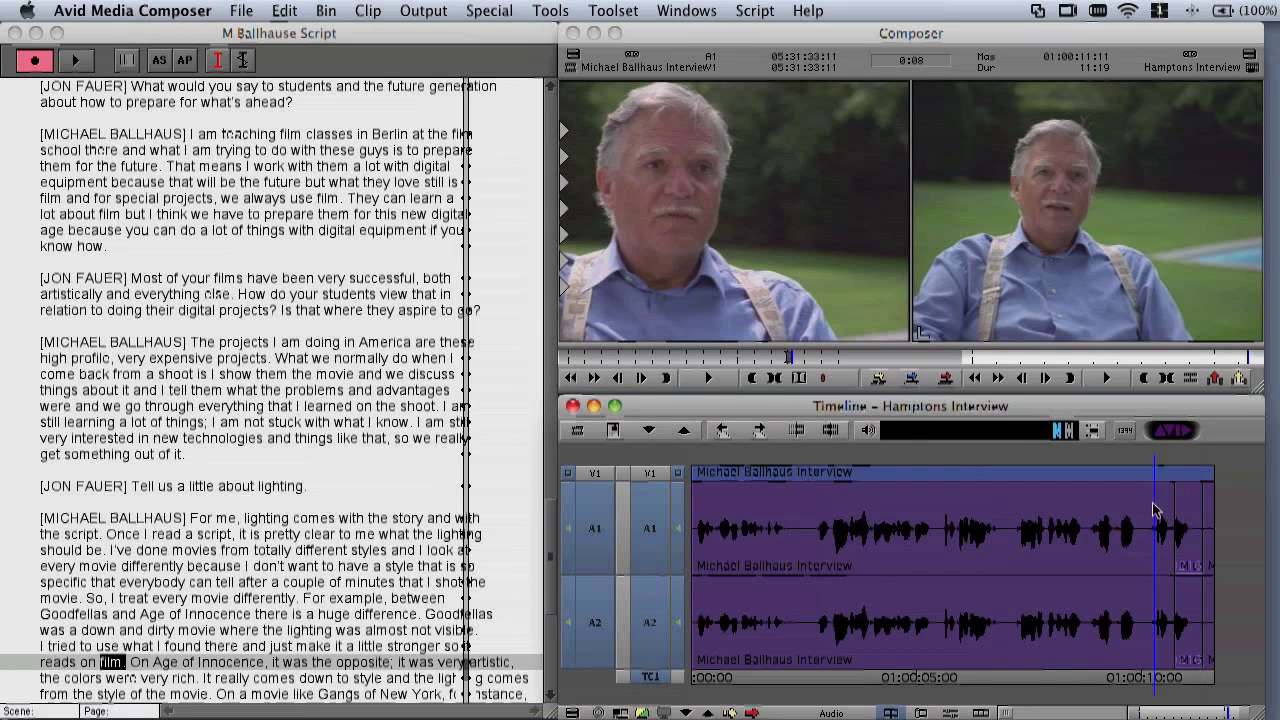
click(1083, 512)
key(space)
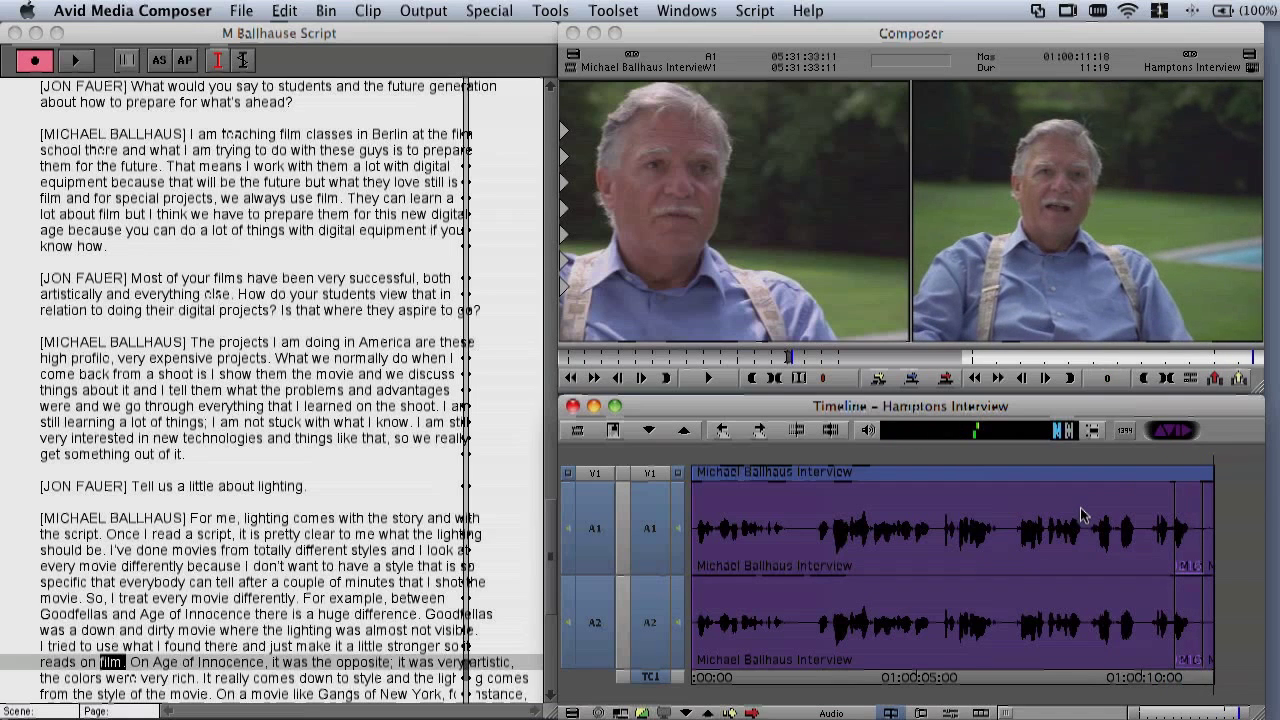
click(1083, 512)
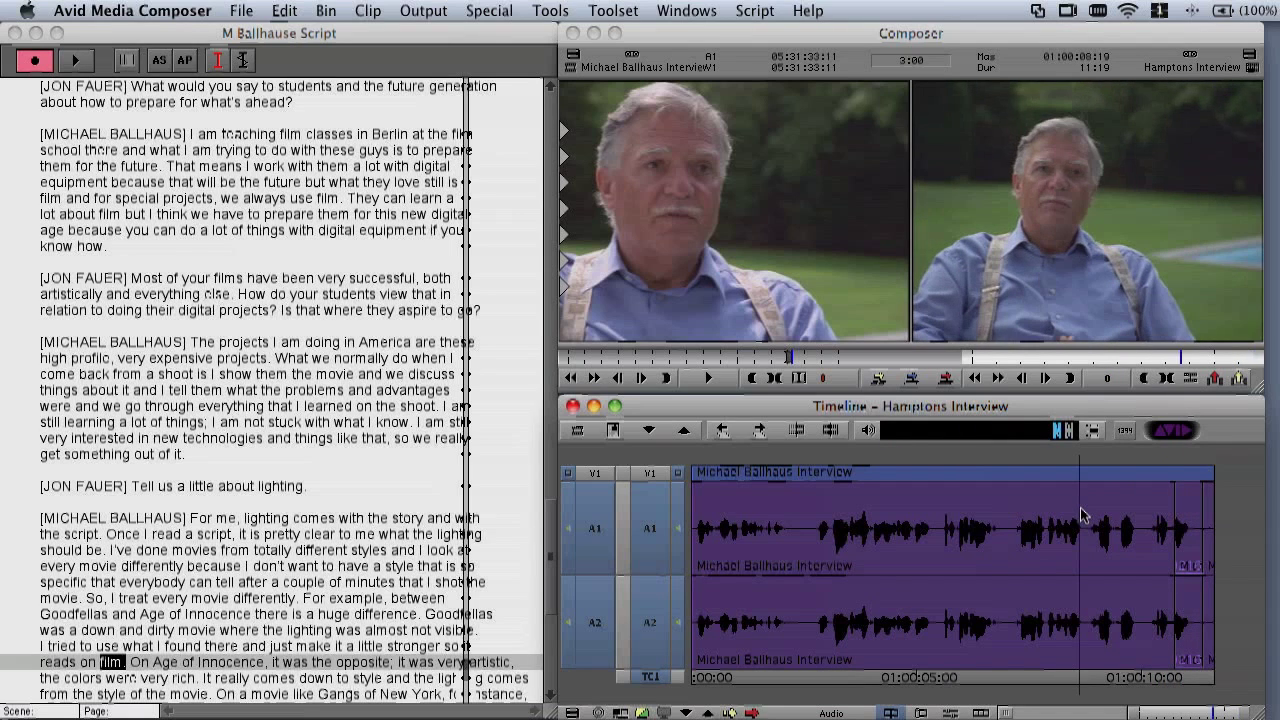
key(space)
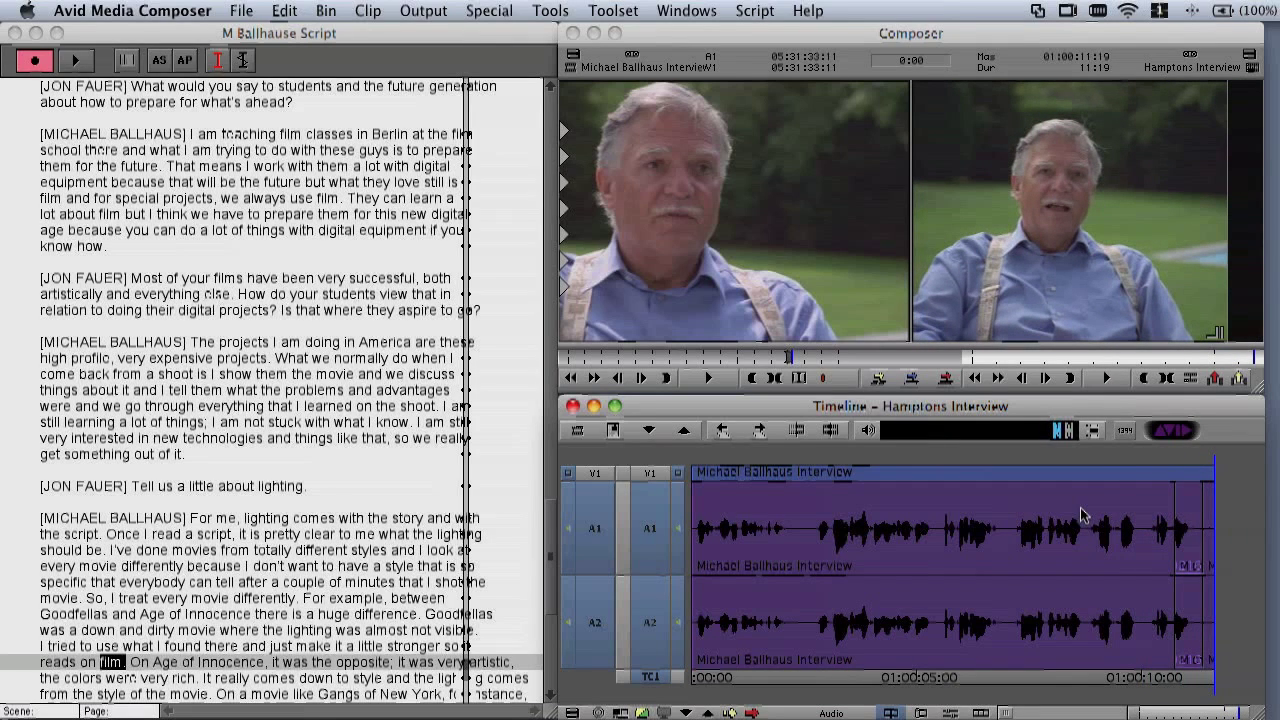
Step back to 01:00:11:10, then play the ending again from 01:00:10:18
key(Left)
key(Left)
key(Left)
key(Left)
key(Left)
key(Left)
key(Left)
key(Left)
key(Left)
click(1170, 540)
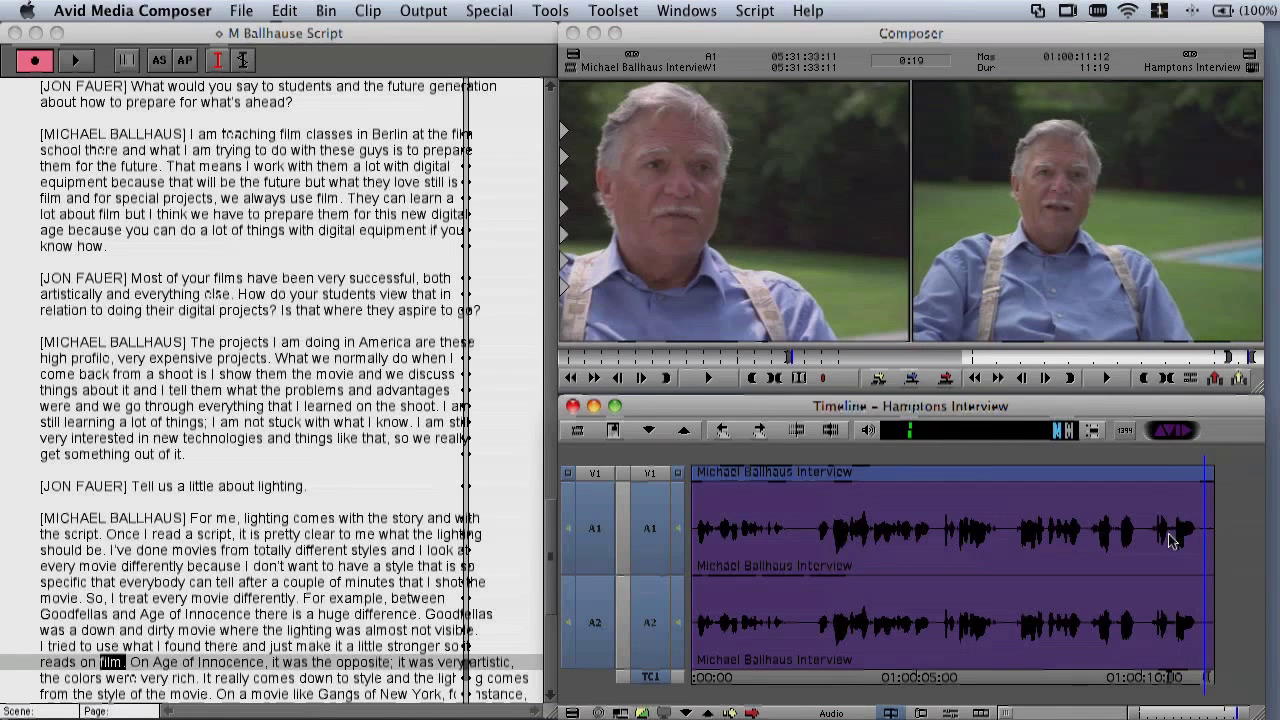
click(1145, 545)
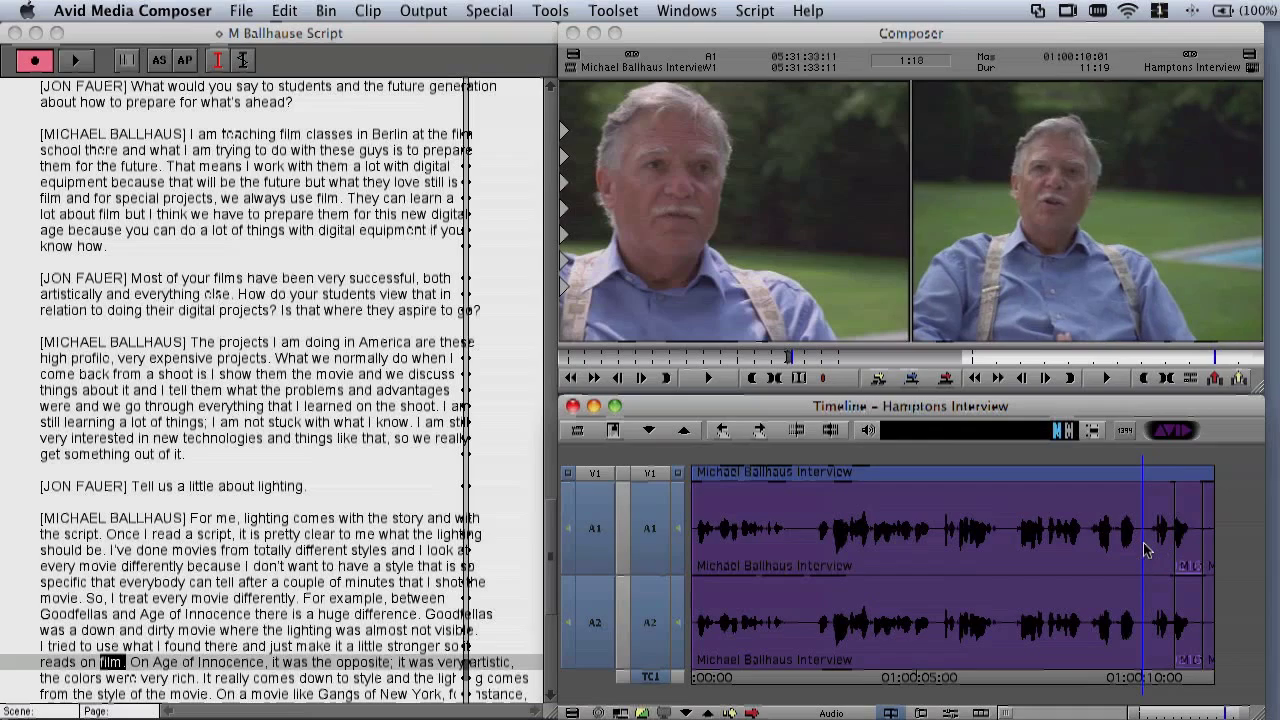